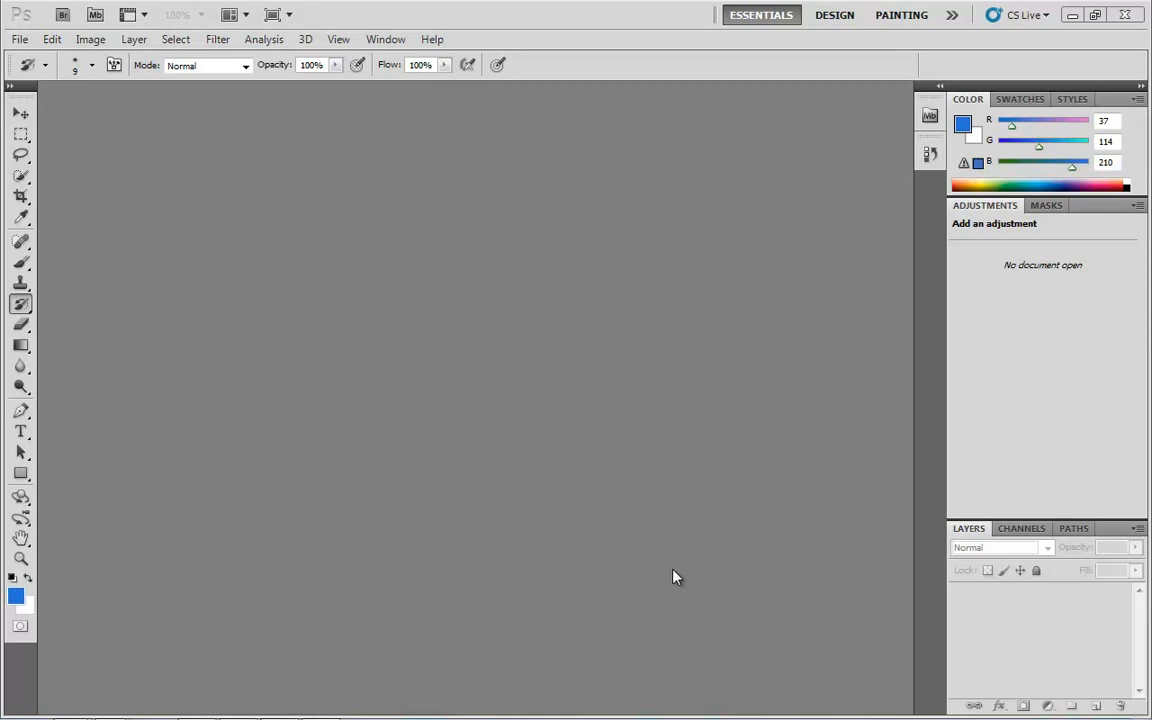
# Create a new 1080 by 932 pixel RGB document with a white background.
pyautogui.click(20, 39)
pyautogui.click(30, 57)
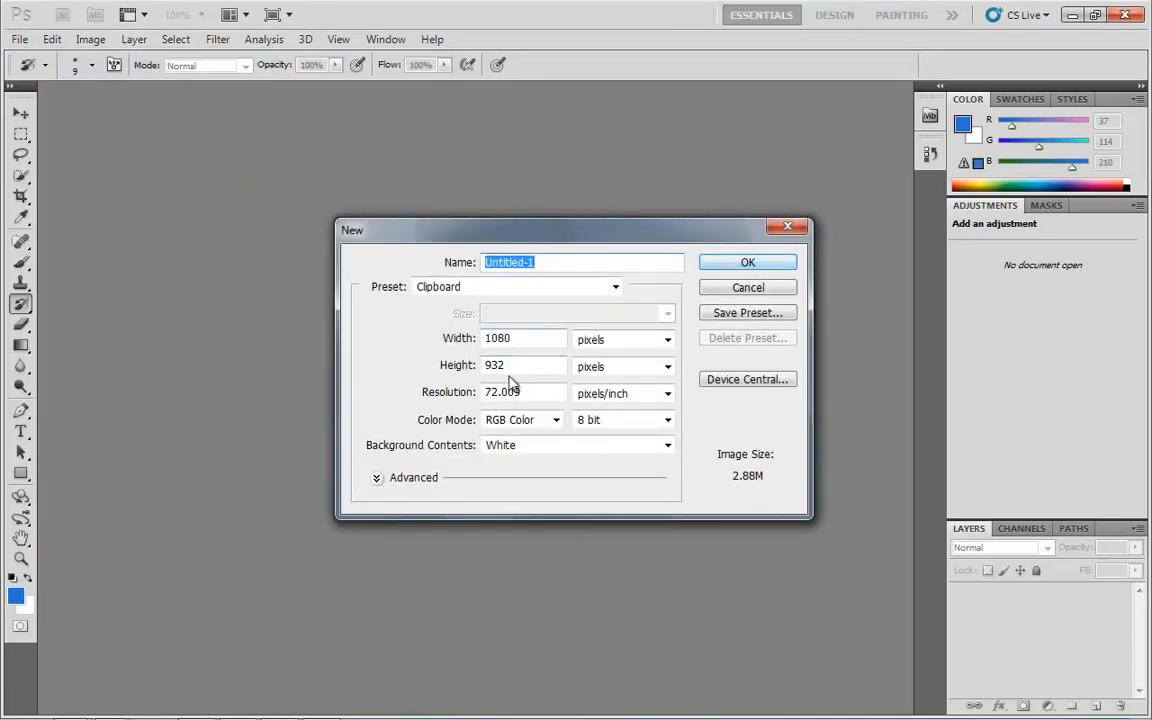
pyautogui.click(747, 265)
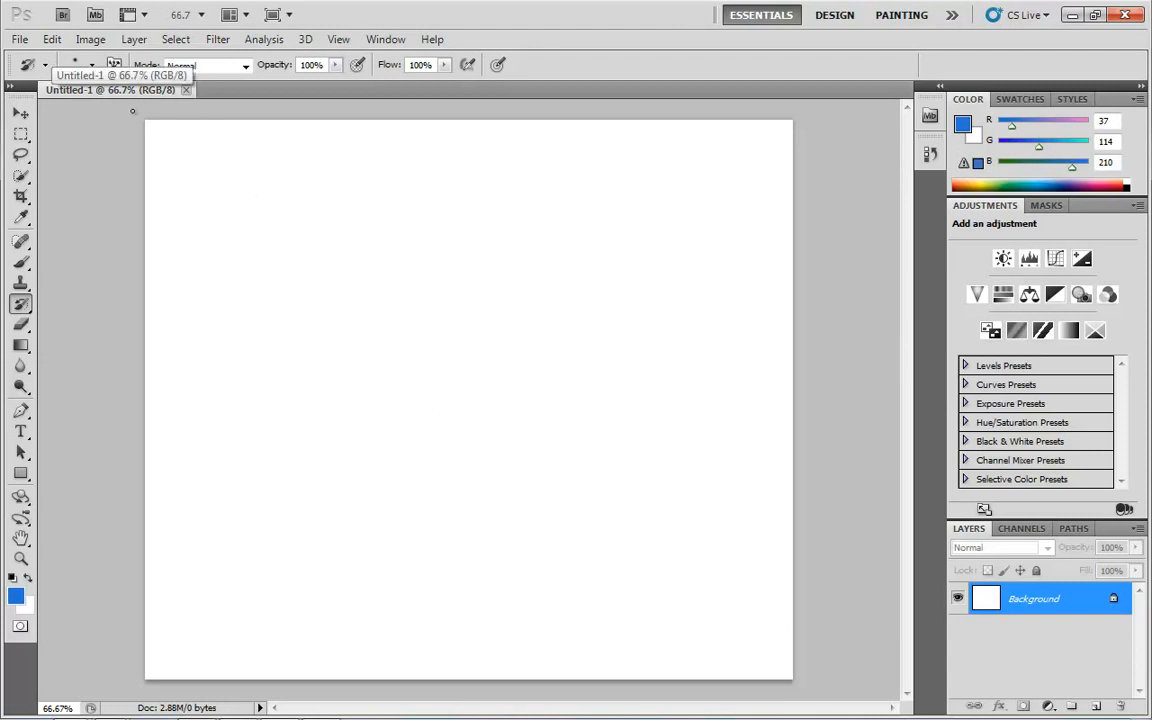
# Place the Koala picture from the Sample Pictures folder into the document.
pyautogui.click(20, 40)
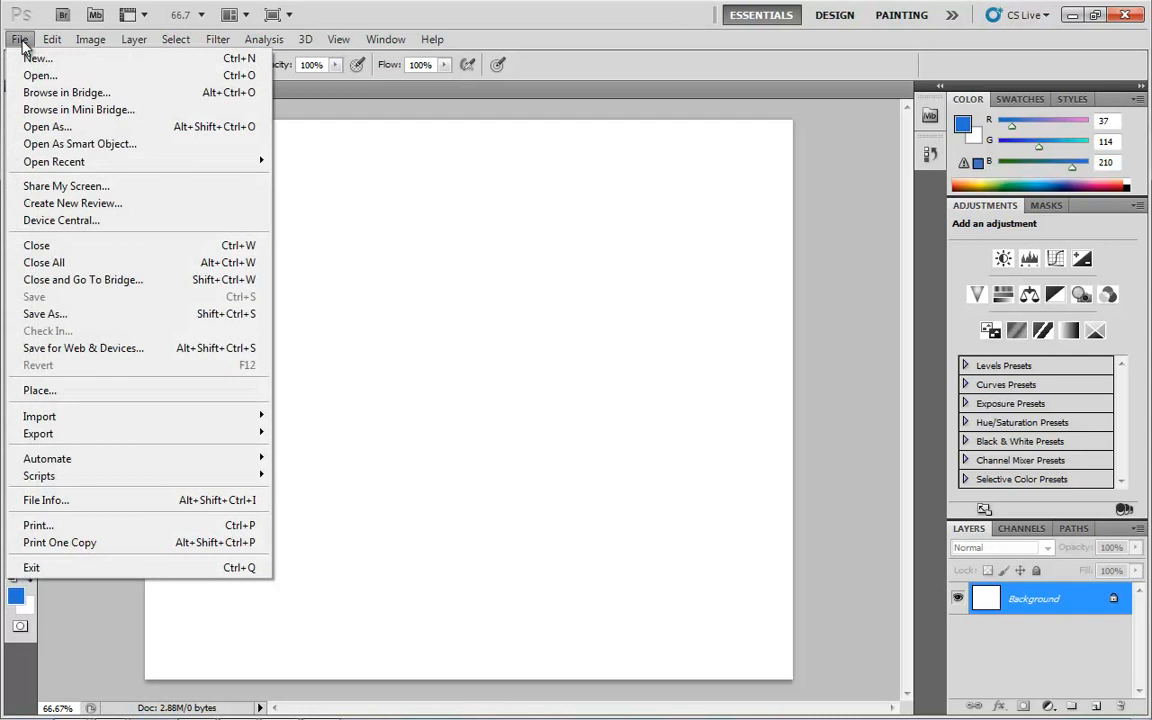
pyautogui.click(62, 398)
pyautogui.click(463, 334)
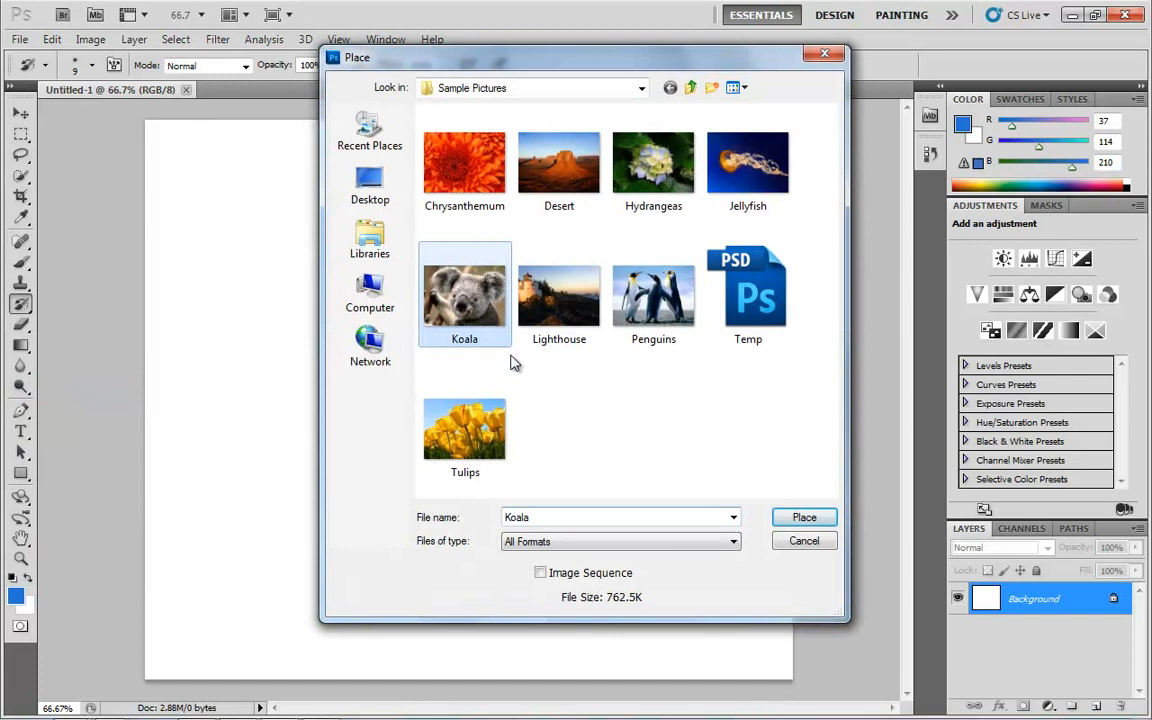
pyautogui.moveTo(638, 380); pyautogui.dragTo(478, 300)
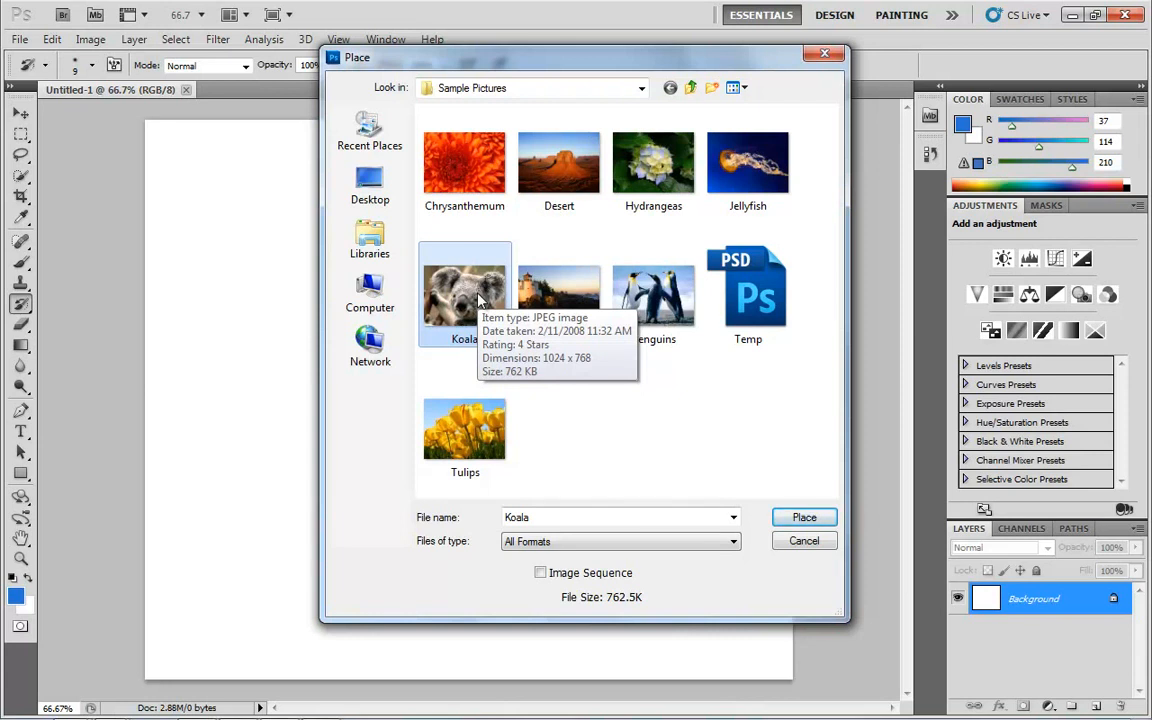
pyautogui.click(802, 517)
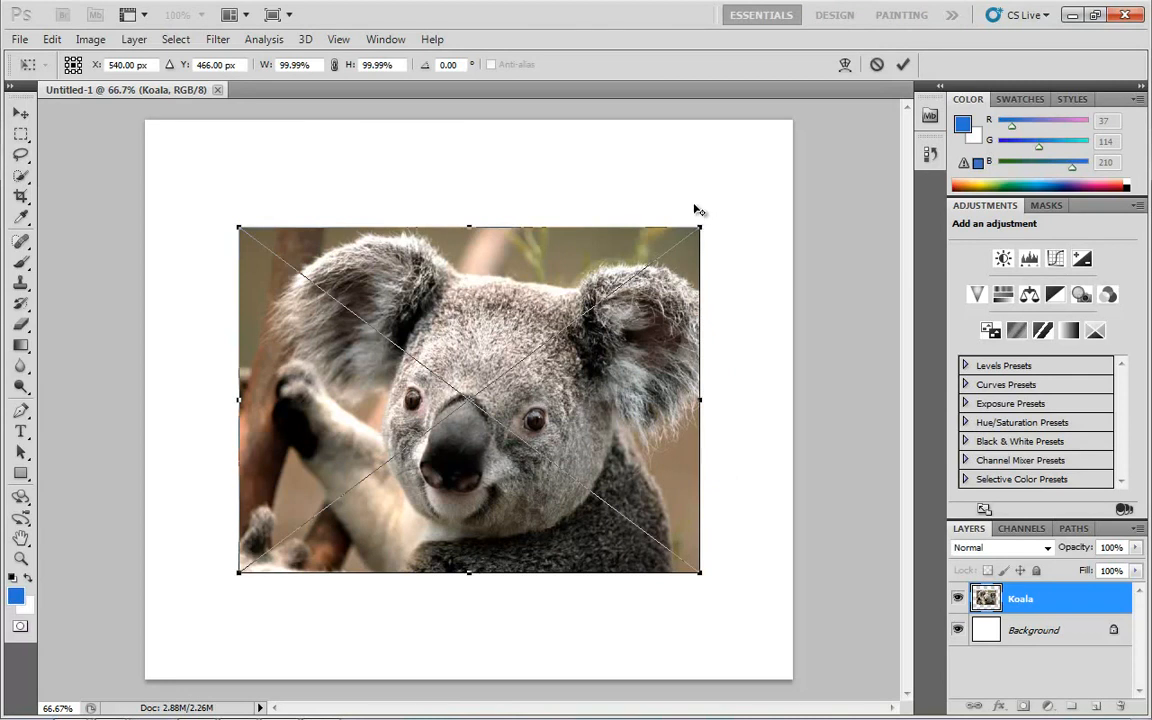
# Enlarge the placed koala to about 142% width and 136% height, shift it to span the canvas width, and commit the placement.
pyautogui.moveTo(700, 229); pyautogui.dragTo(793, 179)
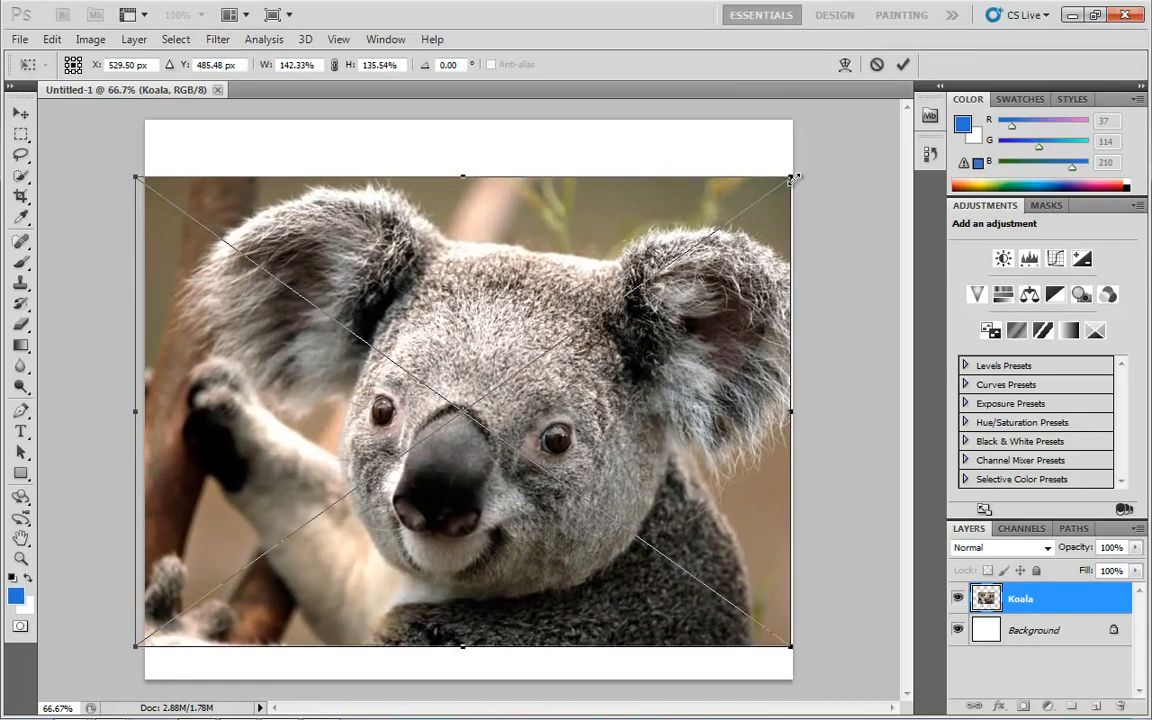
pyautogui.moveTo(674, 308); pyautogui.dragTo(684, 308)
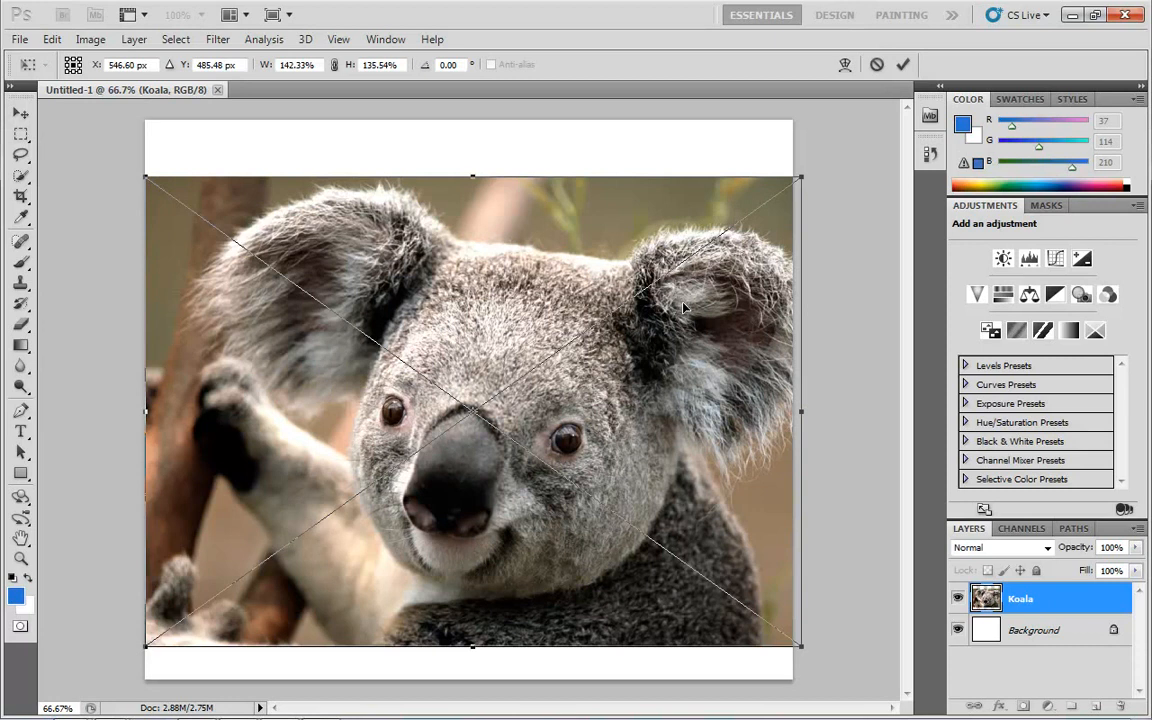
pyautogui.press('Return')
pyautogui.press('y')
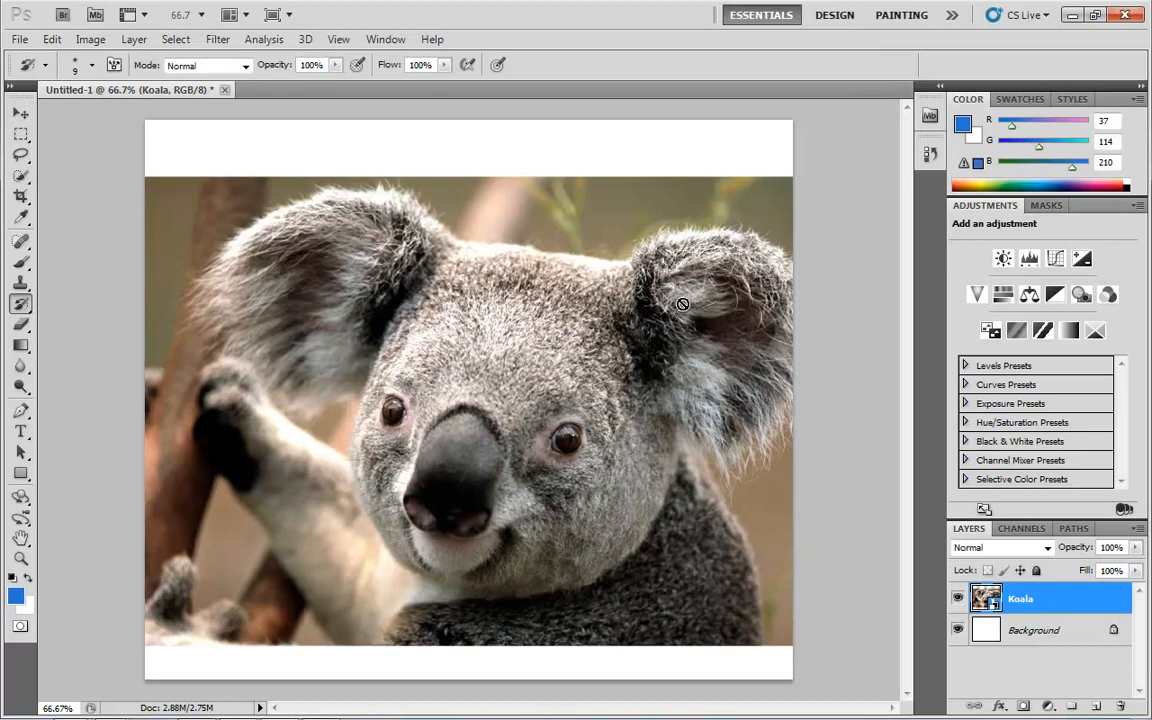
# Show the History panel beside the canvas.
pyautogui.click(930, 153)
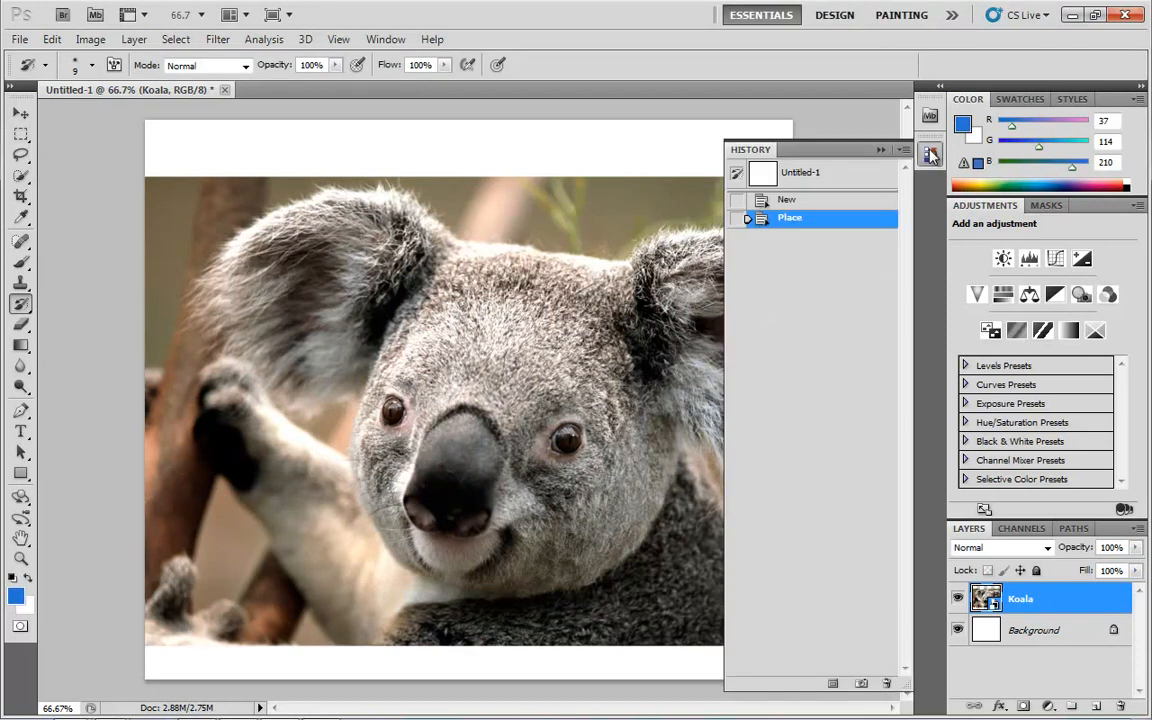
pyautogui.click(880, 150)
pyautogui.click(385, 39)
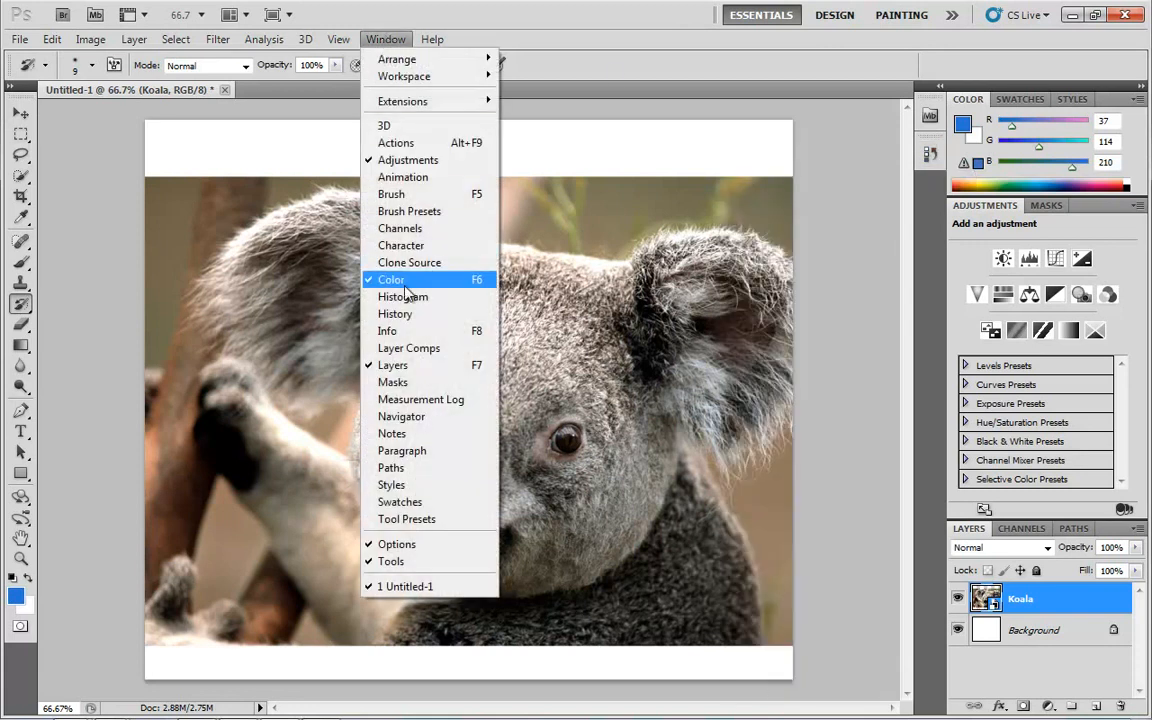
pyautogui.click(395, 314)
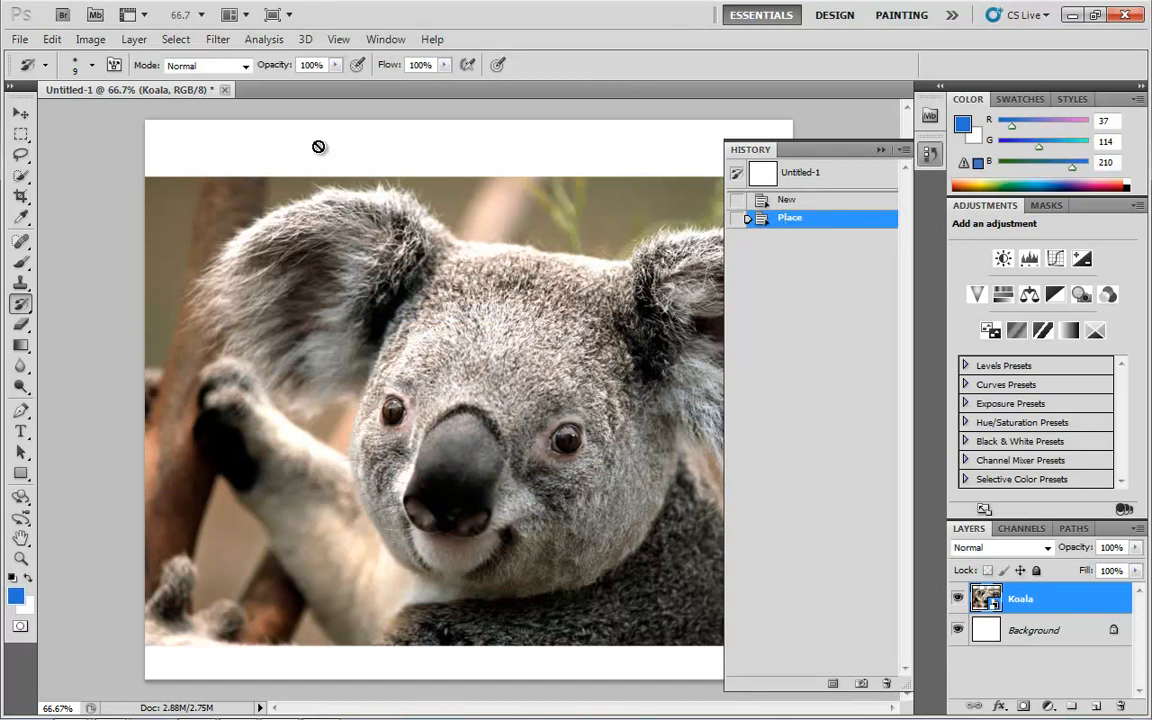
# Rasterize the Koala layer and cut all its pixels within a full-canvas selection.
pyautogui.hotkey('ctrl', 'a')
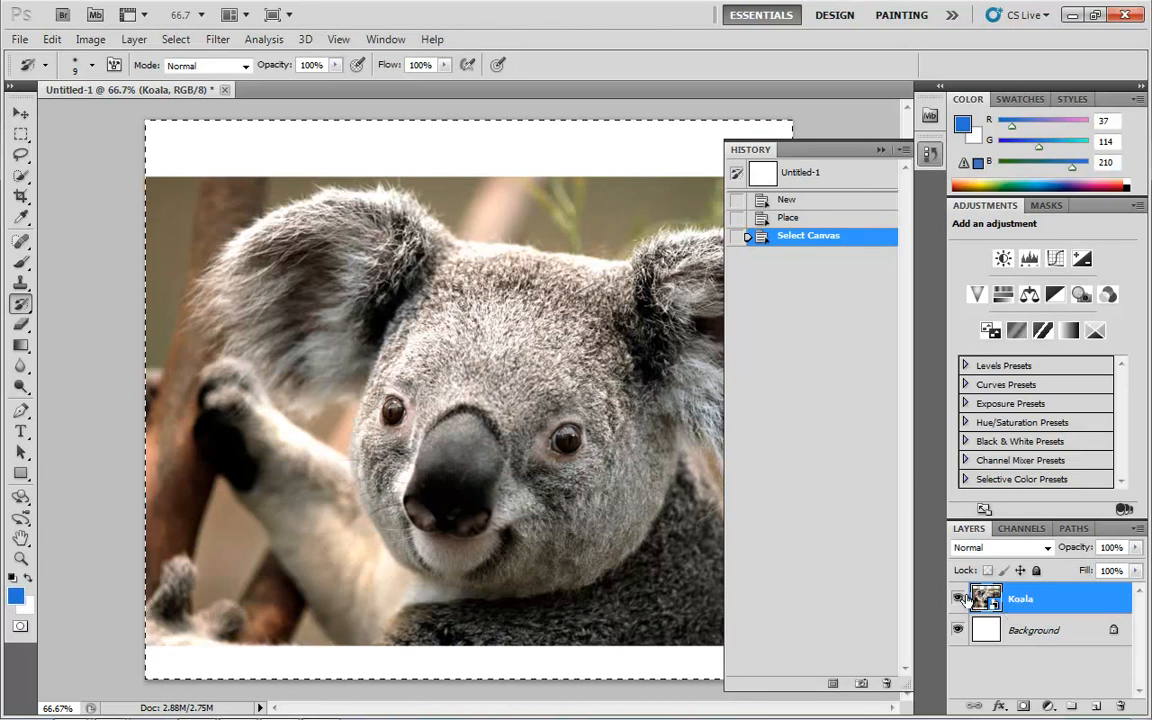
pyautogui.rightClick(1077, 603)
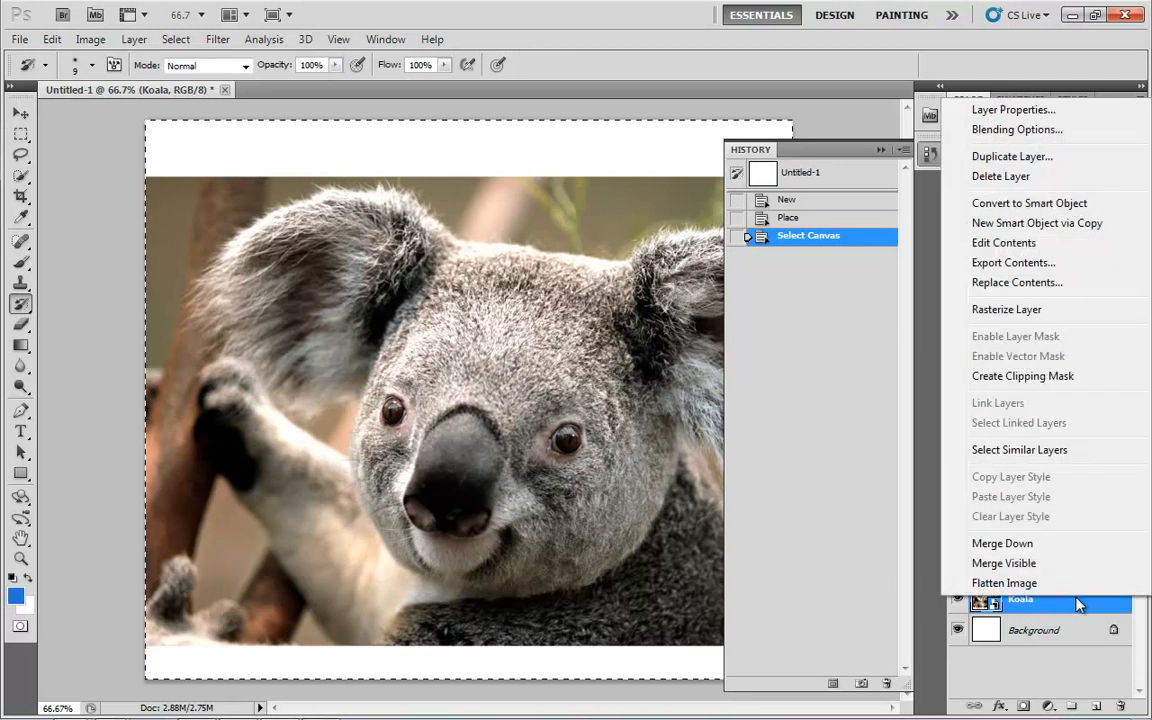
pyautogui.click(1007, 310)
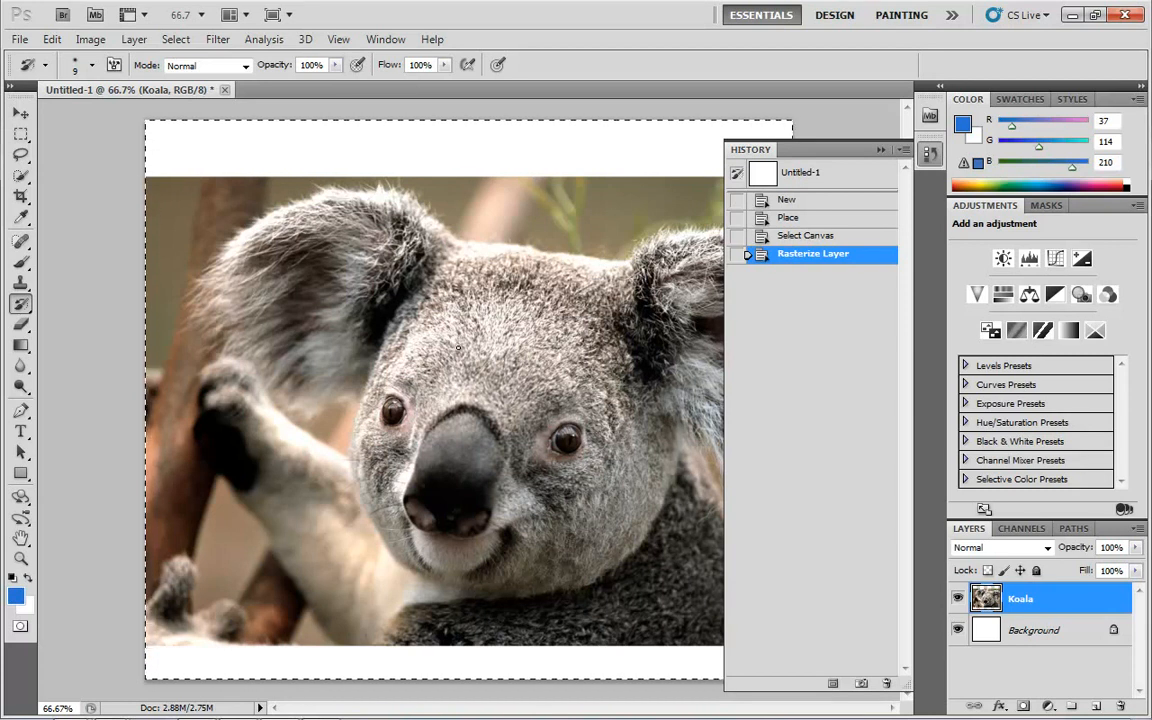
pyautogui.hotkey('ctrl', 'x')
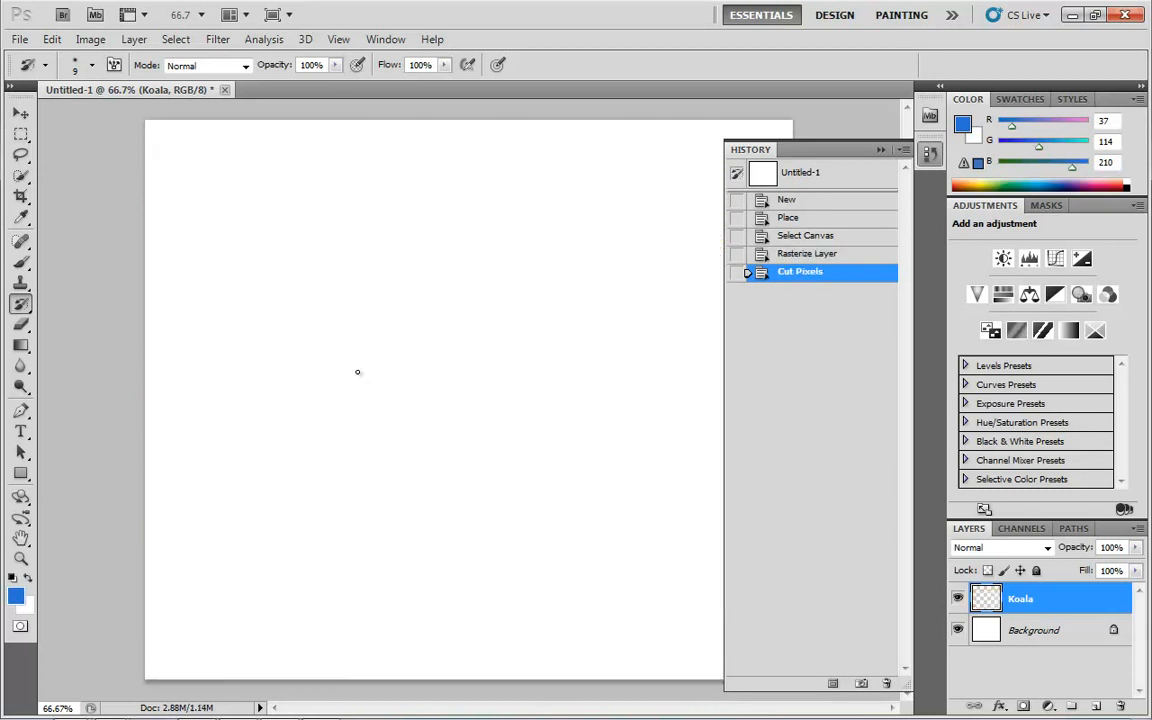
# Step through the recorded history states one by one, ending on Cut Pixels.
pyautogui.click(787, 201)
pyautogui.click(805, 219)
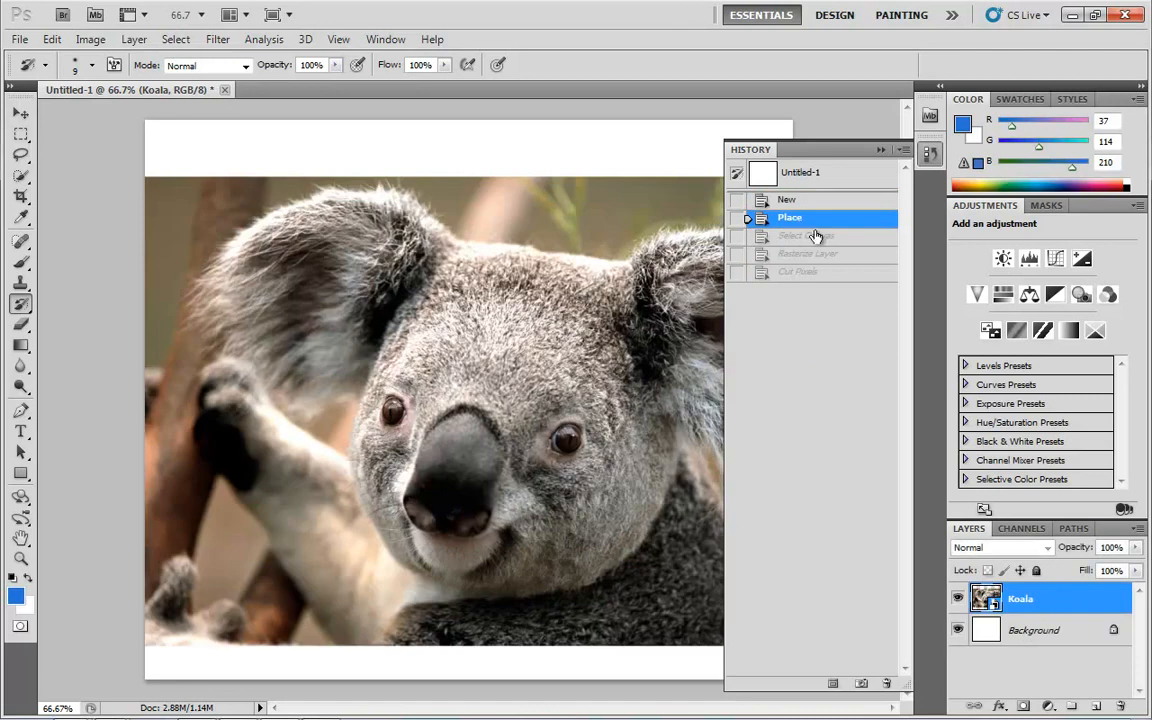
pyautogui.click(821, 238)
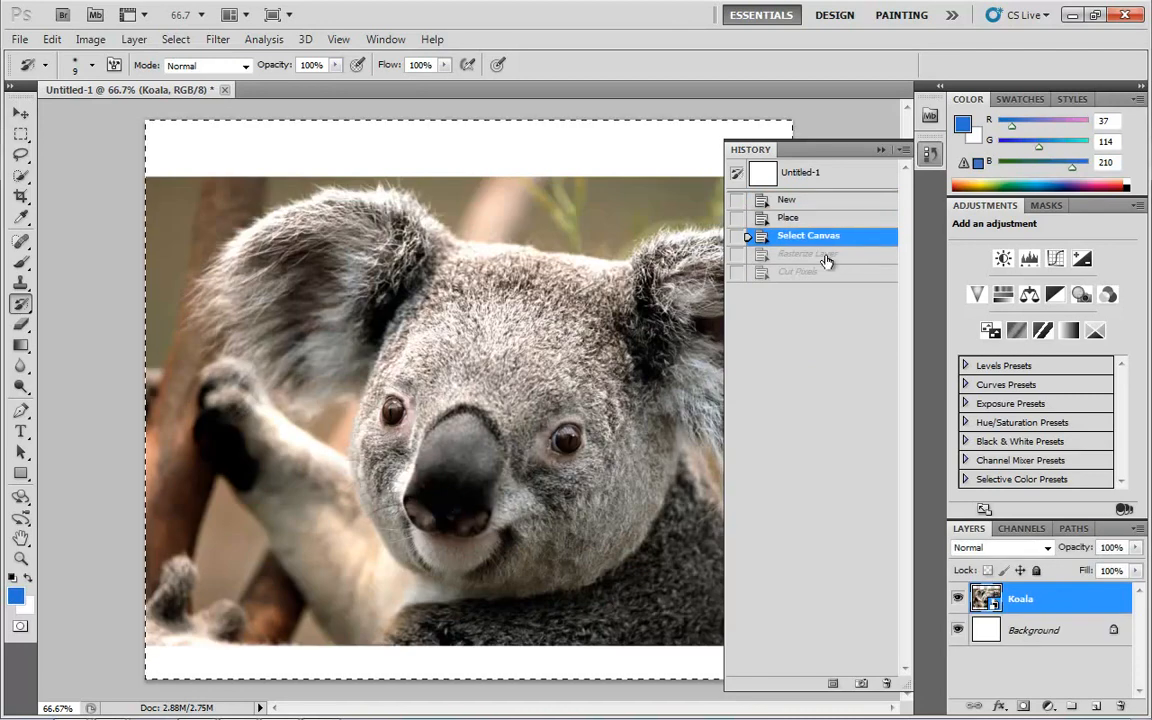
pyautogui.click(820, 256)
pyautogui.click(815, 273)
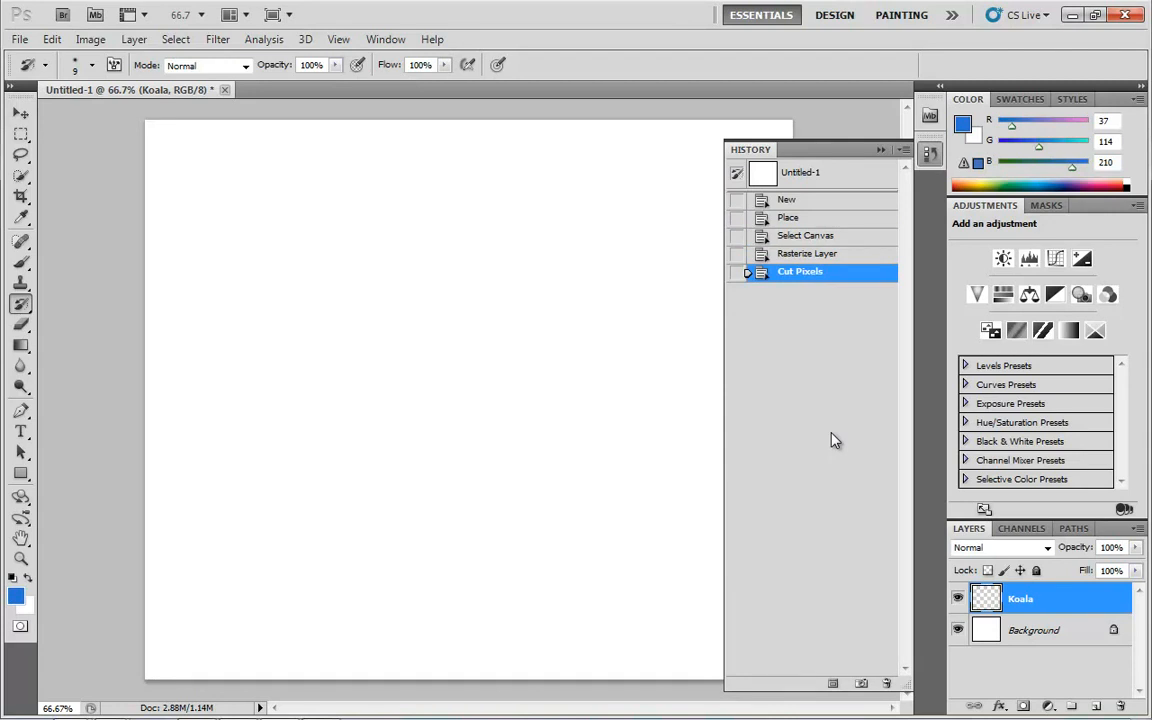
# Check the number of history states kept in the Performance preferences.
pyautogui.click(48, 40)
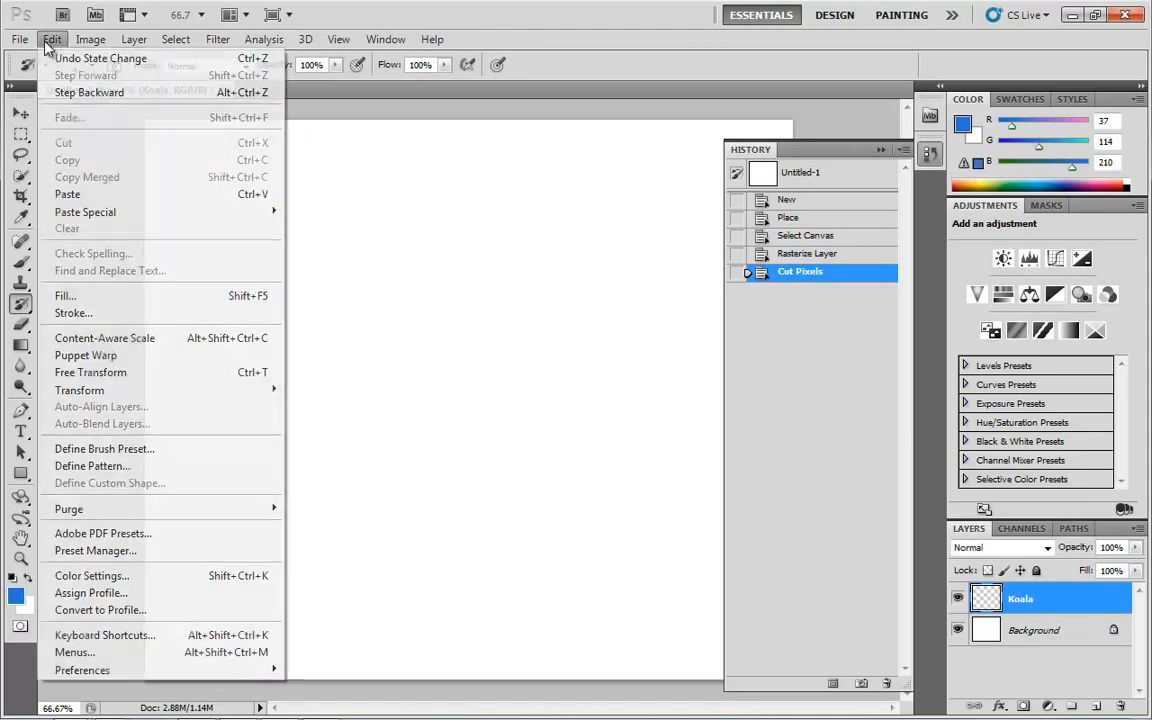
pyautogui.moveTo(90, 669)
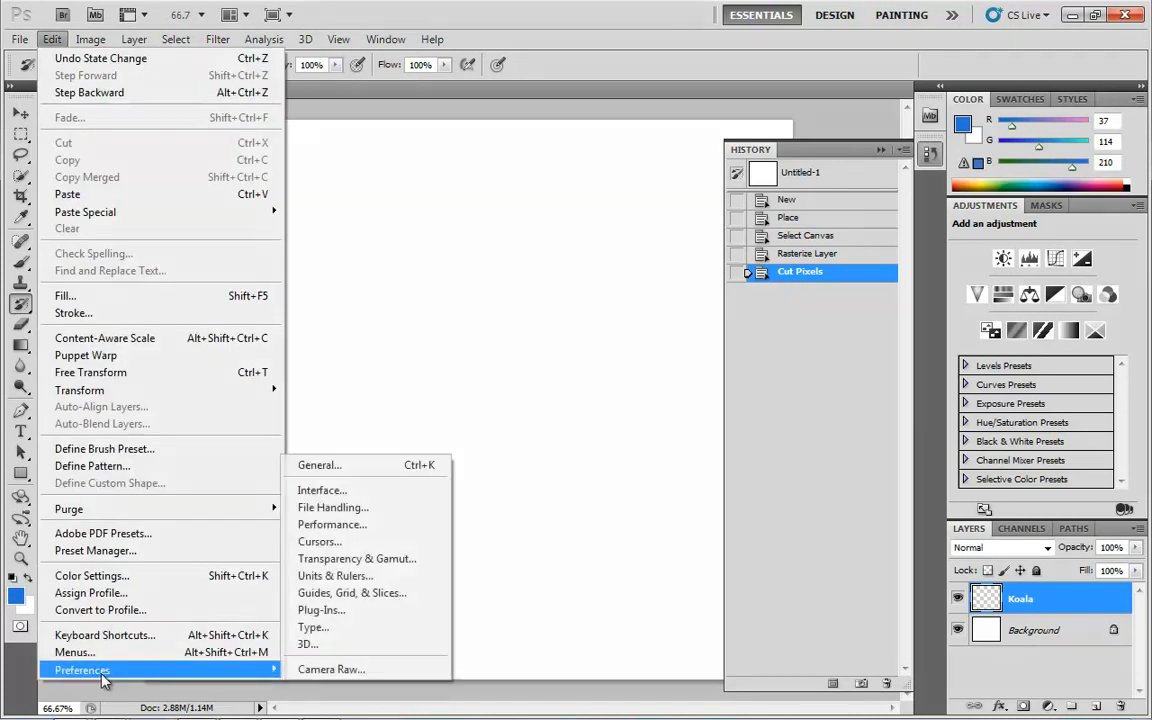
pyautogui.click(339, 525)
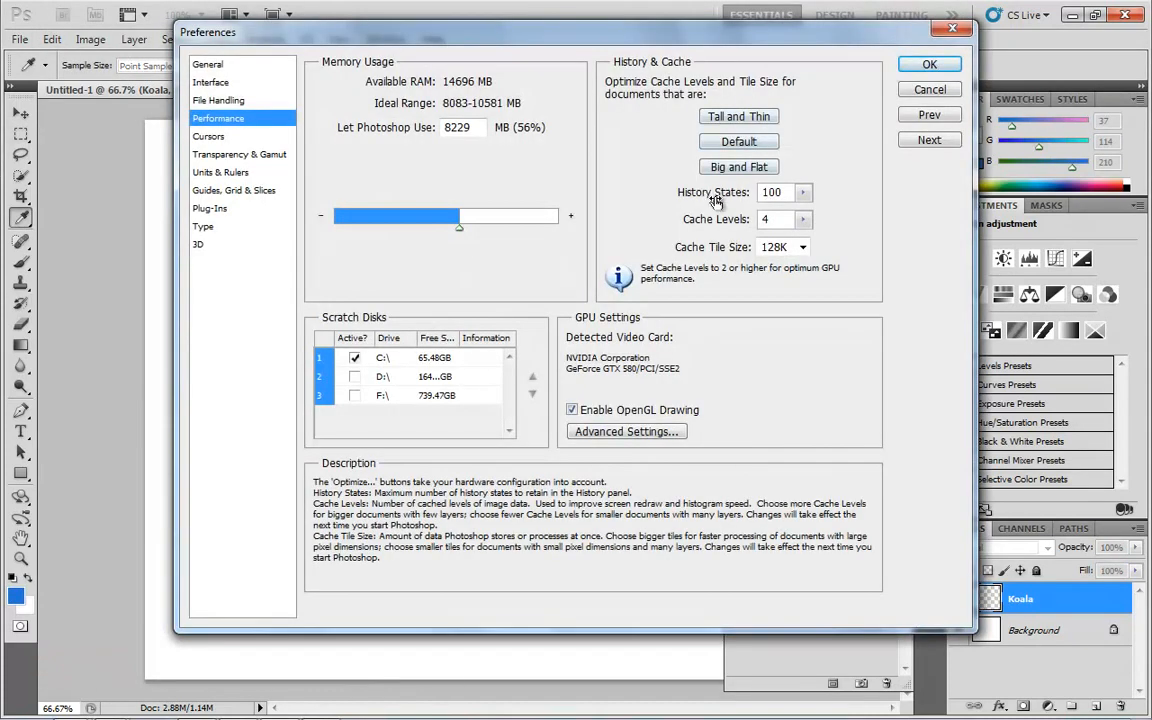
pyautogui.click(929, 66)
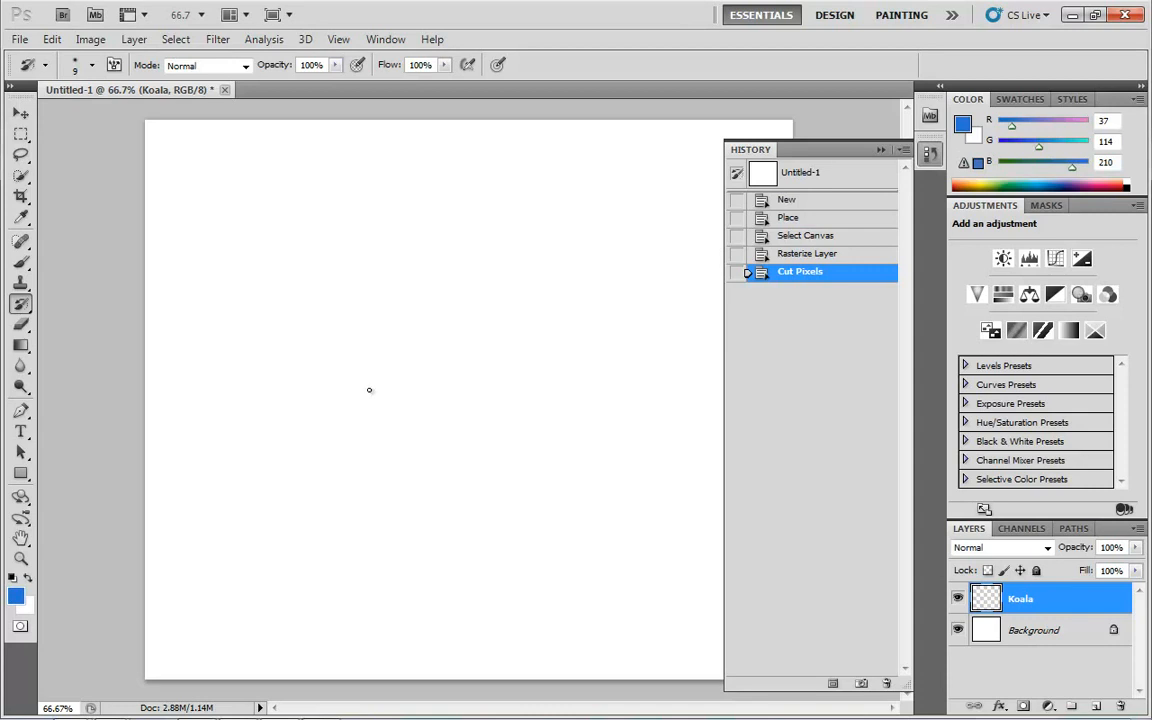
pyautogui.click(372, 265)
pyautogui.click(362, 310)
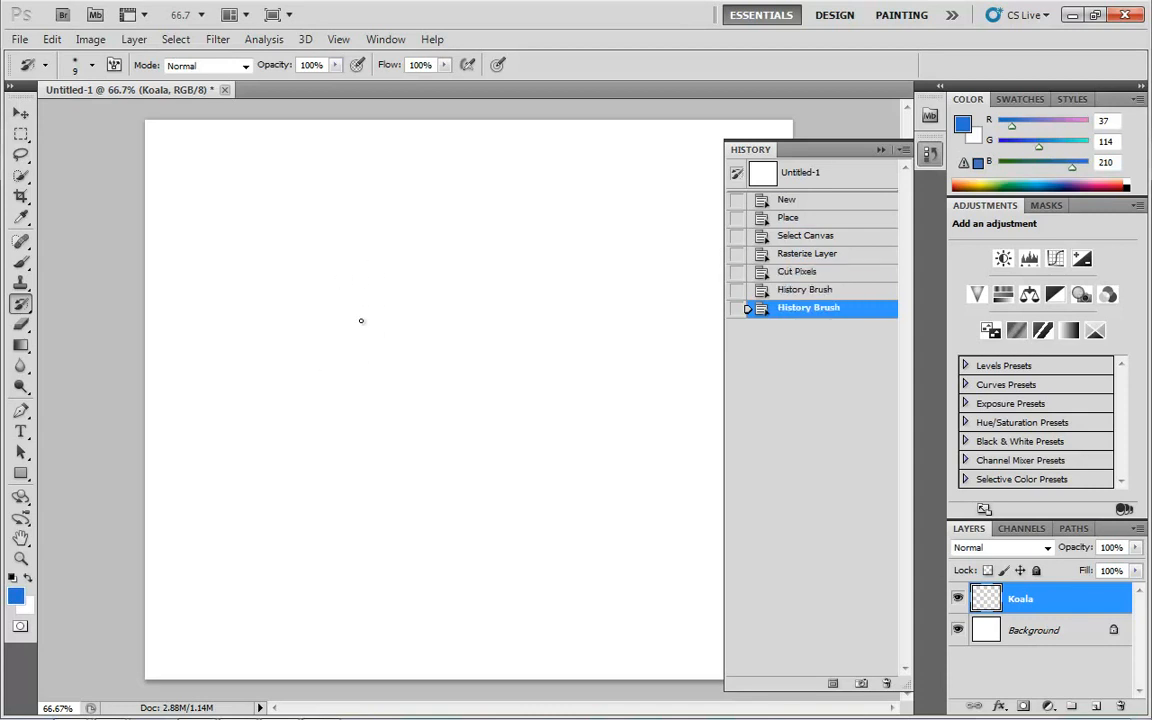
pyautogui.hotkey('ctrl', 'alt', 'z')
pyautogui.hotkey('ctrl', 'alt', 'z')
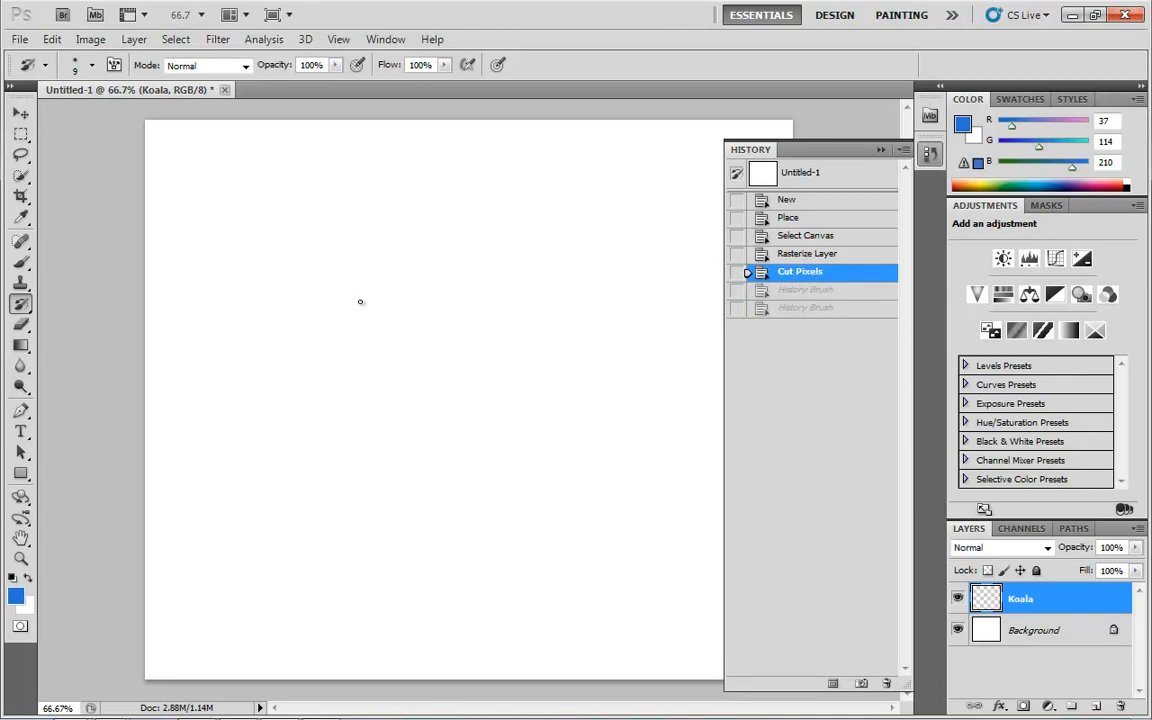
# Scribble overlapping blue strokes across the middle of the Koala layer with the 9 px Brush tool.
pyautogui.press('b')
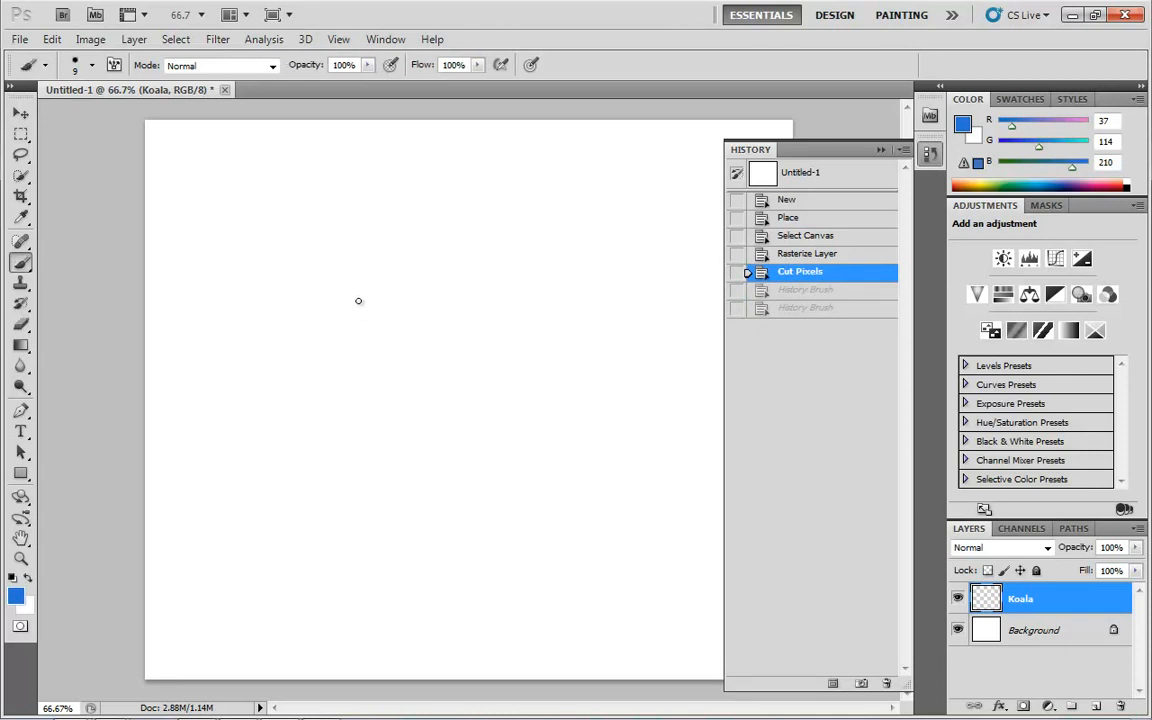
pyautogui.moveTo(388, 246); pyautogui.dragTo(314, 410)
pyautogui.moveTo(378, 274); pyautogui.dragTo(331, 411)
pyautogui.moveTo(397, 274)
pyautogui.mouseDown()
pyautogui.moveTo(352, 434)
pyautogui.moveTo(366, 452)
pyautogui.mouseUp()
pyautogui.moveTo(414, 286); pyautogui.dragTo(388, 437)
pyautogui.moveTo(418, 314); pyautogui.dragTo(409, 430)
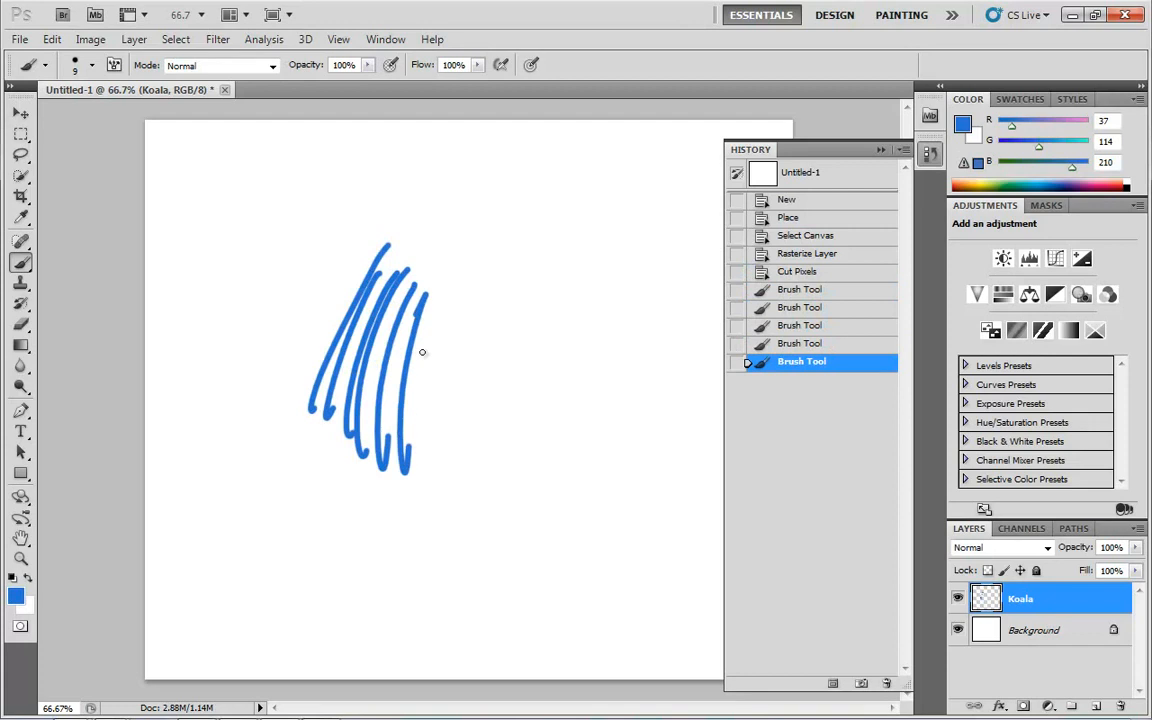
pyautogui.moveTo(424, 352); pyautogui.dragTo(432, 448)
pyautogui.moveTo(475, 303)
pyautogui.mouseDown()
pyautogui.moveTo(479, 458)
pyautogui.moveTo(512, 466)
pyautogui.mouseUp()
pyautogui.moveTo(480, 300); pyautogui.dragTo(379, 289)
# Paint a blue smiley face below the scribble and the word "Hi" beside it.
pyautogui.moveTo(431, 489)
pyautogui.mouseDown()
pyautogui.moveTo(400, 440)
pyautogui.moveTo(440, 490)
pyautogui.moveTo(450, 550)
pyautogui.mouseUp()
pyautogui.moveTo(466, 505); pyautogui.dragTo(469, 545)
pyautogui.moveTo(414, 560); pyautogui.dragTo(519, 522)
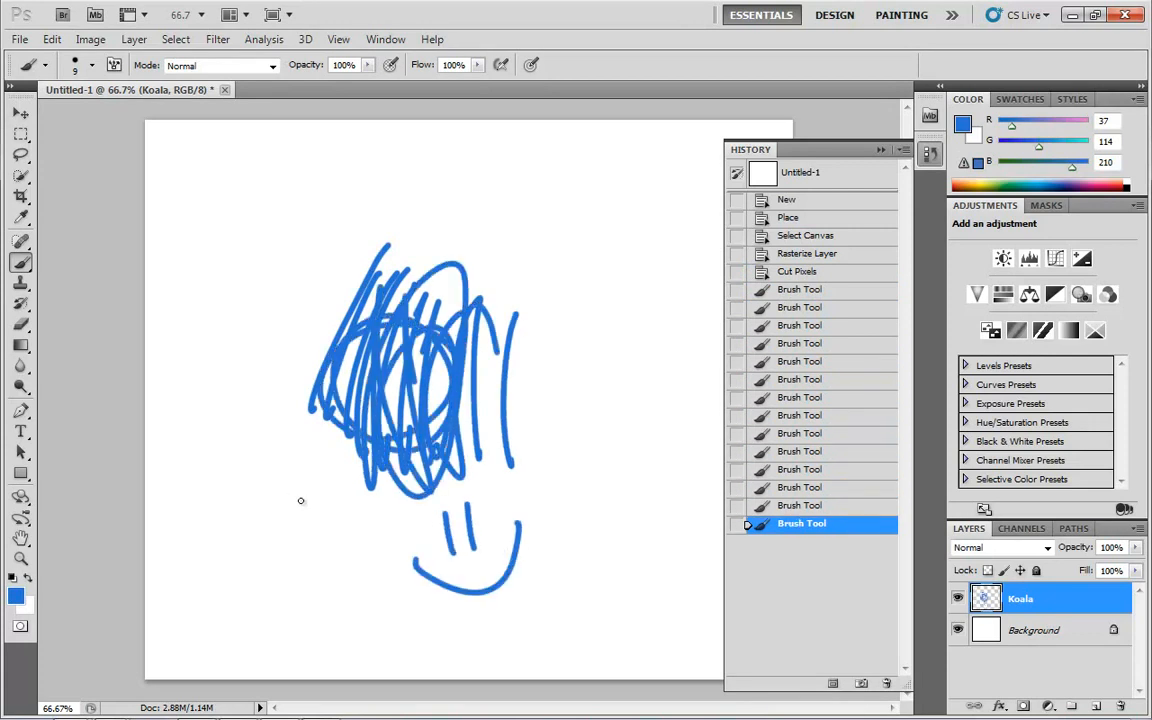
pyautogui.moveTo(284, 507); pyautogui.dragTo(288, 540)
pyautogui.moveTo(300, 505); pyautogui.dragTo(303, 538)
pyautogui.moveTo(285, 524); pyautogui.dragTo(314, 509)
pyautogui.moveTo(315, 522); pyautogui.dragTo(316, 535)
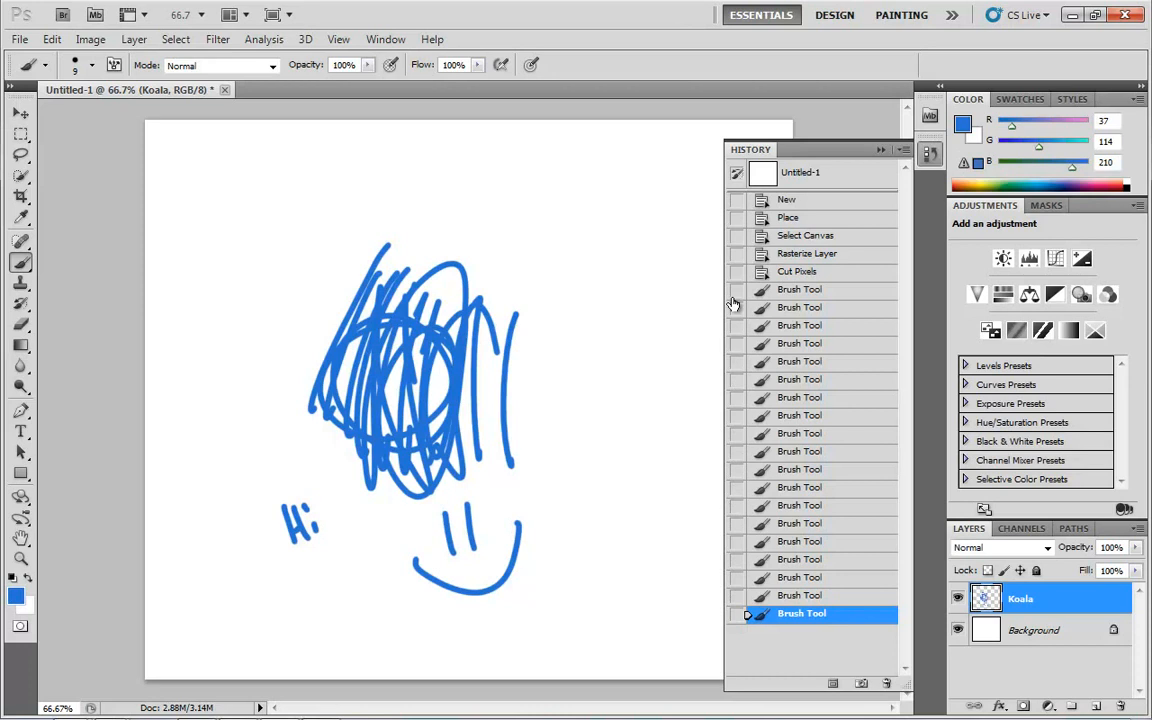
# Set the Place state as the History Brush source and enlarge the History Brush to 90 px.
pyautogui.click(737, 219)
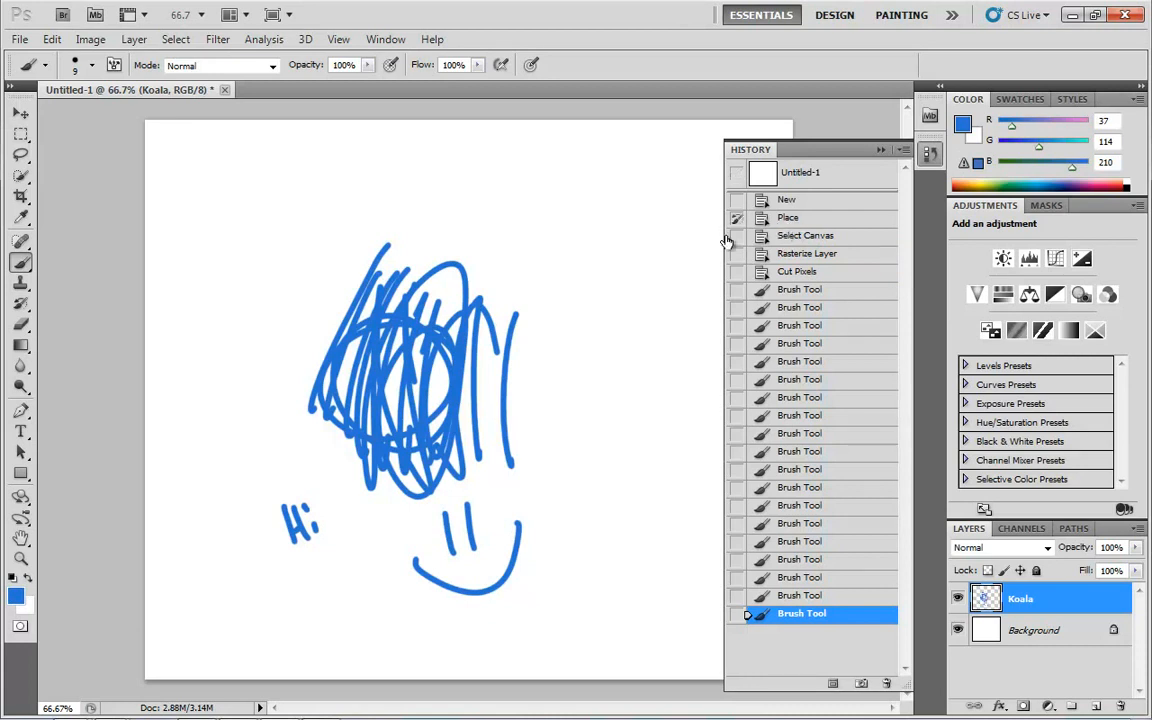
pyautogui.click(21, 305)
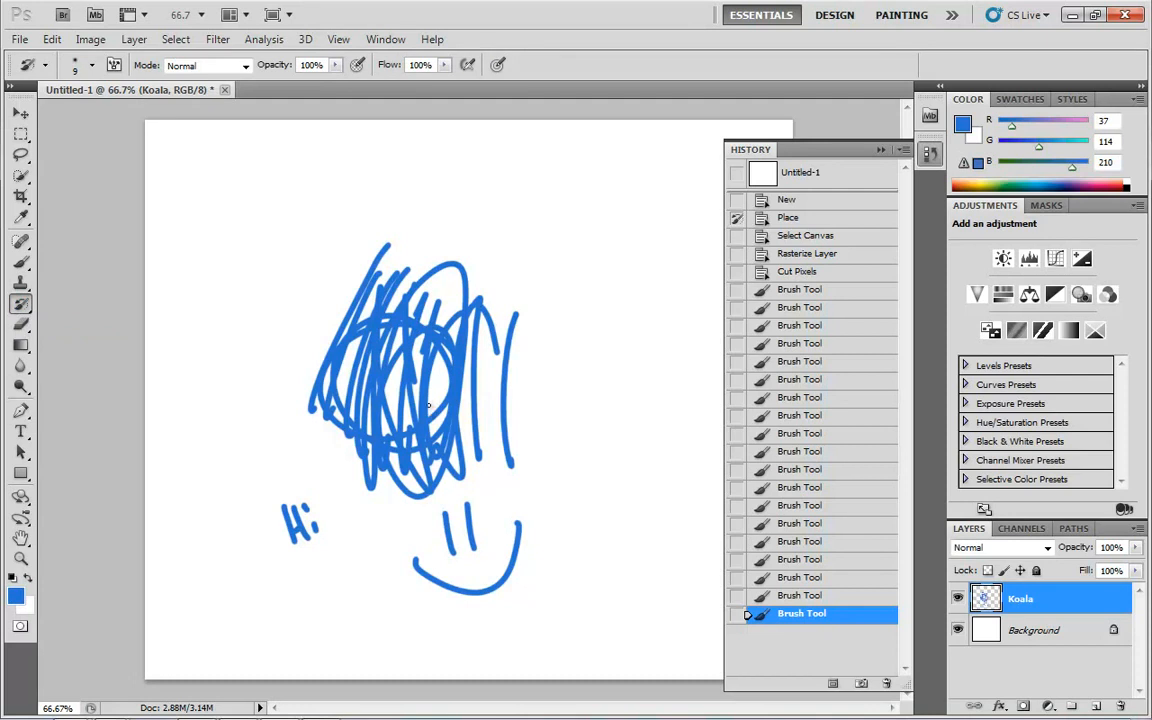
pyautogui.press(']')
pyautogui.press(']')
pyautogui.press(']')
pyautogui.press(']')
pyautogui.press(']')
pyautogui.press(']')
pyautogui.press(']')
# Try painting the koala's head back over the scribbles with the History Brush, and undo the stroke.
pyautogui.moveTo(430, 345)
pyautogui.mouseDown()
pyautogui.moveTo(420, 410)
pyautogui.moveTo(444, 368)
pyautogui.moveTo(444, 418)
pyautogui.moveTo(505, 408)
pyautogui.moveTo(513, 426)
pyautogui.moveTo(483, 490)
pyautogui.moveTo(524, 486)
pyautogui.moveTo(462, 442)
pyautogui.moveTo(442, 470)
pyautogui.moveTo(415, 440)
pyautogui.moveTo(441, 486)
pyautogui.moveTo(518, 465)
pyautogui.moveTo(573, 477)
pyautogui.moveTo(610, 399)
pyautogui.moveTo(557, 419)
pyautogui.moveTo(536, 468)
pyautogui.moveTo(631, 401)
pyautogui.moveTo(533, 418)
pyautogui.moveTo(477, 348)
pyautogui.moveTo(361, 435)
pyautogui.moveTo(389, 362)
pyautogui.moveTo(424, 428)
pyautogui.moveTo(370, 464)
pyautogui.moveTo(415, 349)
pyautogui.moveTo(378, 291)
pyautogui.moveTo(384, 363)
pyautogui.moveTo(335, 374)
pyautogui.moveTo(387, 276)
pyautogui.moveTo(423, 273)
pyautogui.moveTo(524, 379)
pyautogui.moveTo(609, 426)
pyautogui.moveTo(672, 296)
pyautogui.moveTo(688, 365)
pyautogui.moveTo(567, 290)
pyautogui.moveTo(563, 323)
pyautogui.moveTo(436, 320)
pyautogui.moveTo(396, 333)
pyautogui.moveTo(467, 209)
pyautogui.moveTo(439, 206)
pyautogui.moveTo(292, 287)
pyautogui.moveTo(258, 275)
pyautogui.moveTo(326, 185)
pyautogui.moveTo(265, 283)
pyautogui.moveTo(320, 355)
pyautogui.mouseUp()
pyautogui.moveTo(473, 441)
pyautogui.mouseDown()
pyautogui.moveTo(500, 545)
pyautogui.moveTo(400, 520)
pyautogui.moveTo(480, 521)
pyautogui.mouseUp()
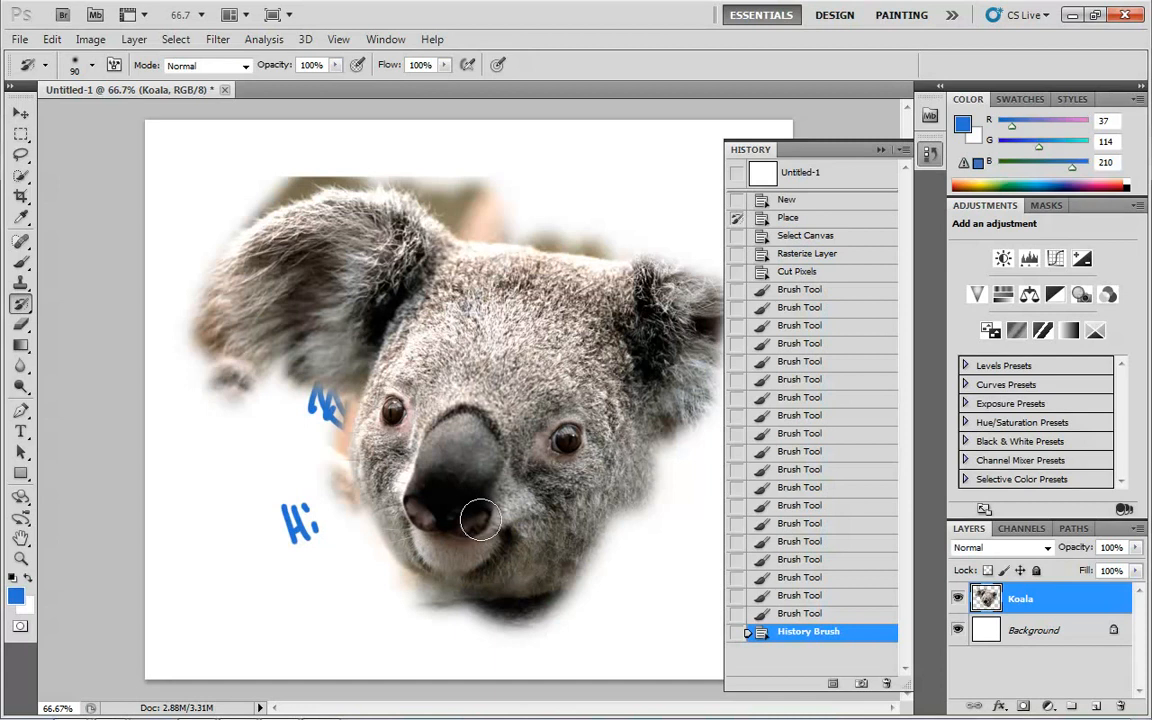
pyautogui.hotkey('ctrl', 'z')
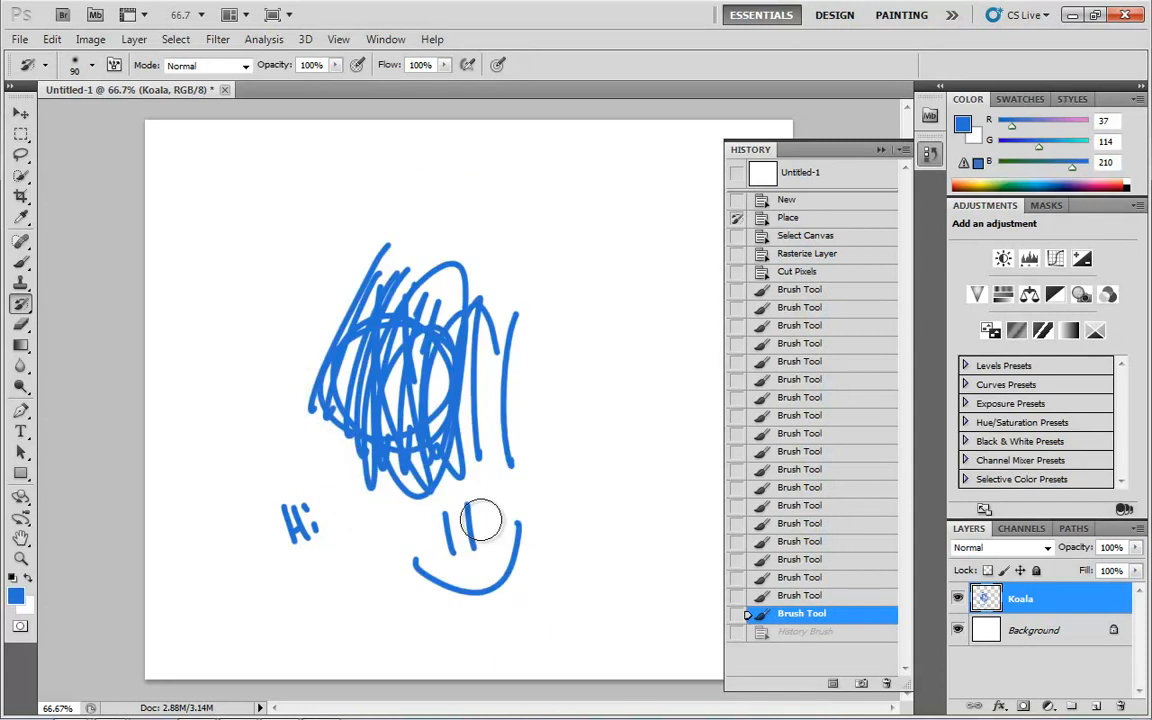
# Revert the document to the Cut Pixels history state, comparing it with the Place and Rasterize Layer states.
pyautogui.click(775, 218)
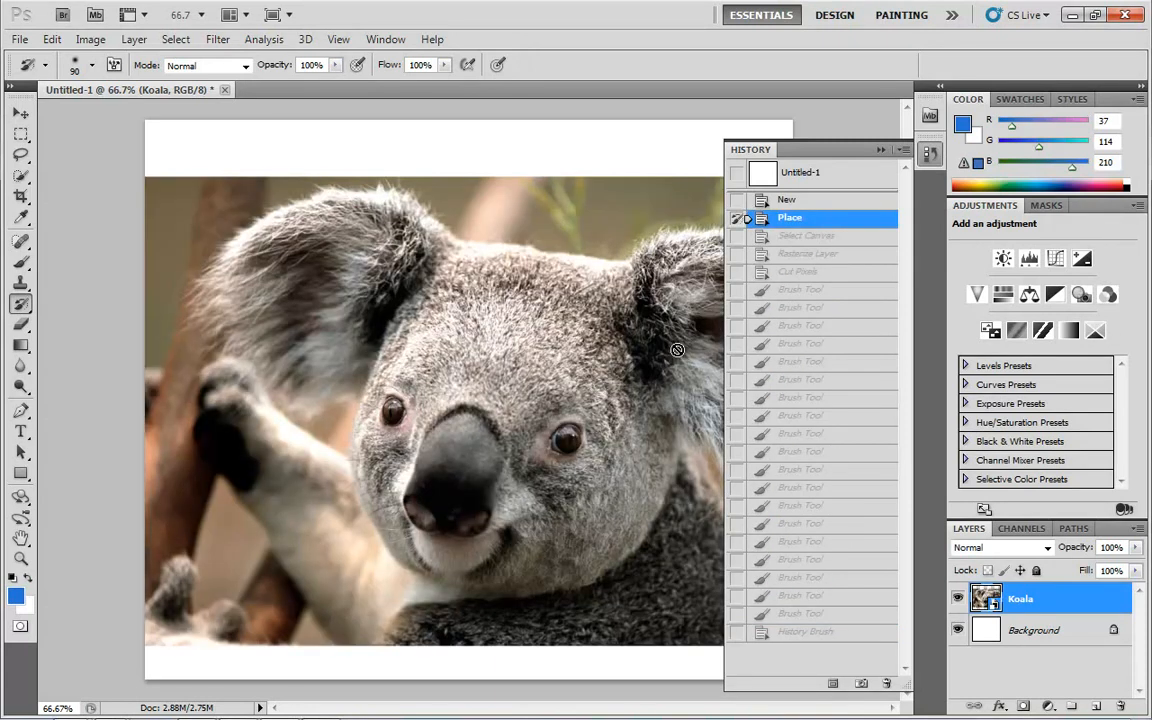
pyautogui.click(817, 255)
pyautogui.click(818, 276)
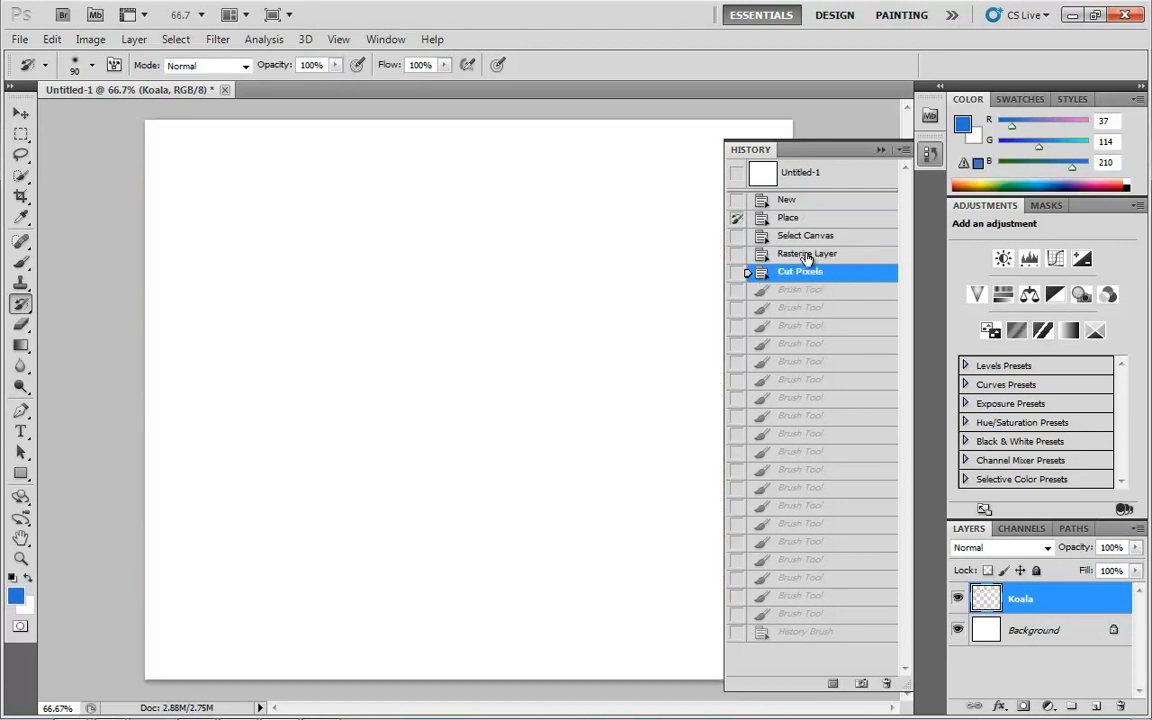
# Return to the Rasterize Layer state without a selection and erase a smiley face into the koala's nose with a 9 px Eraser.
pyautogui.click(807, 256)
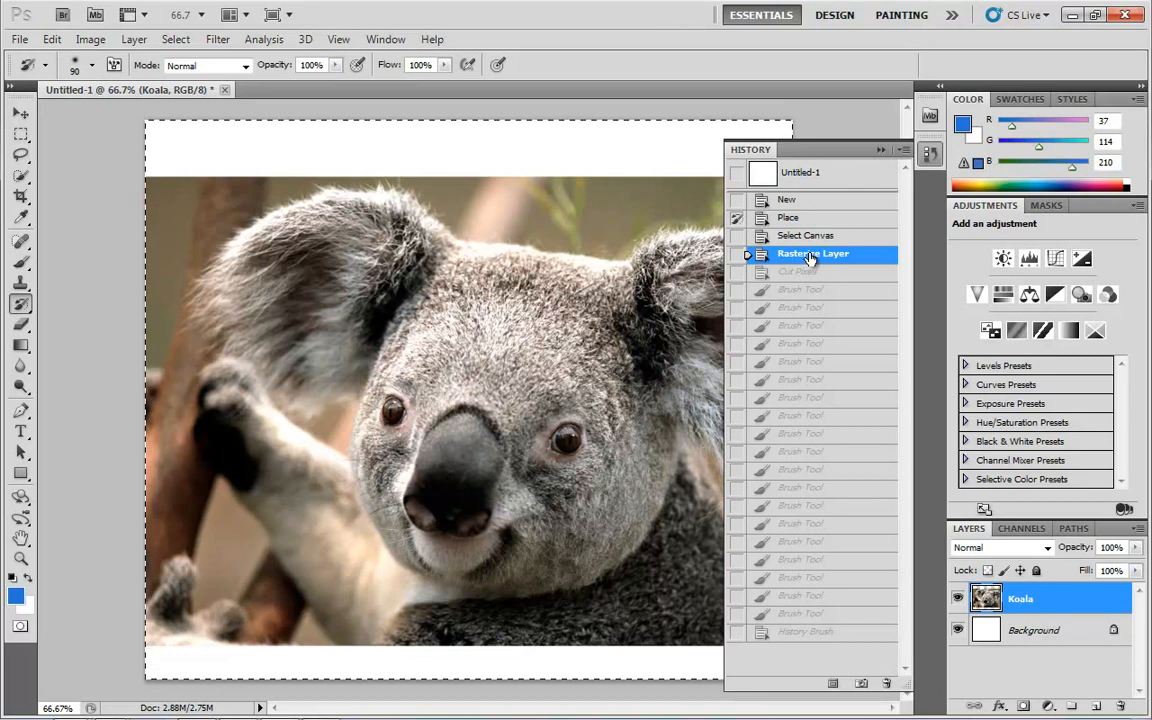
pyautogui.hotkey('ctrl', 'd')
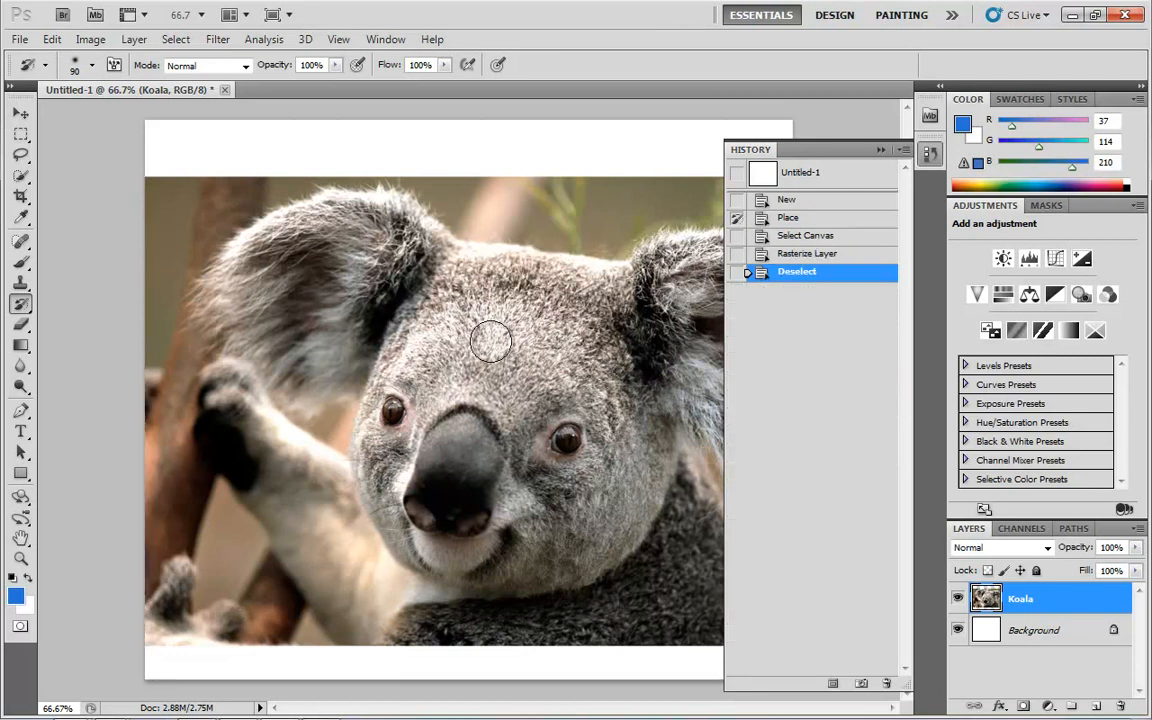
pyautogui.press('e')
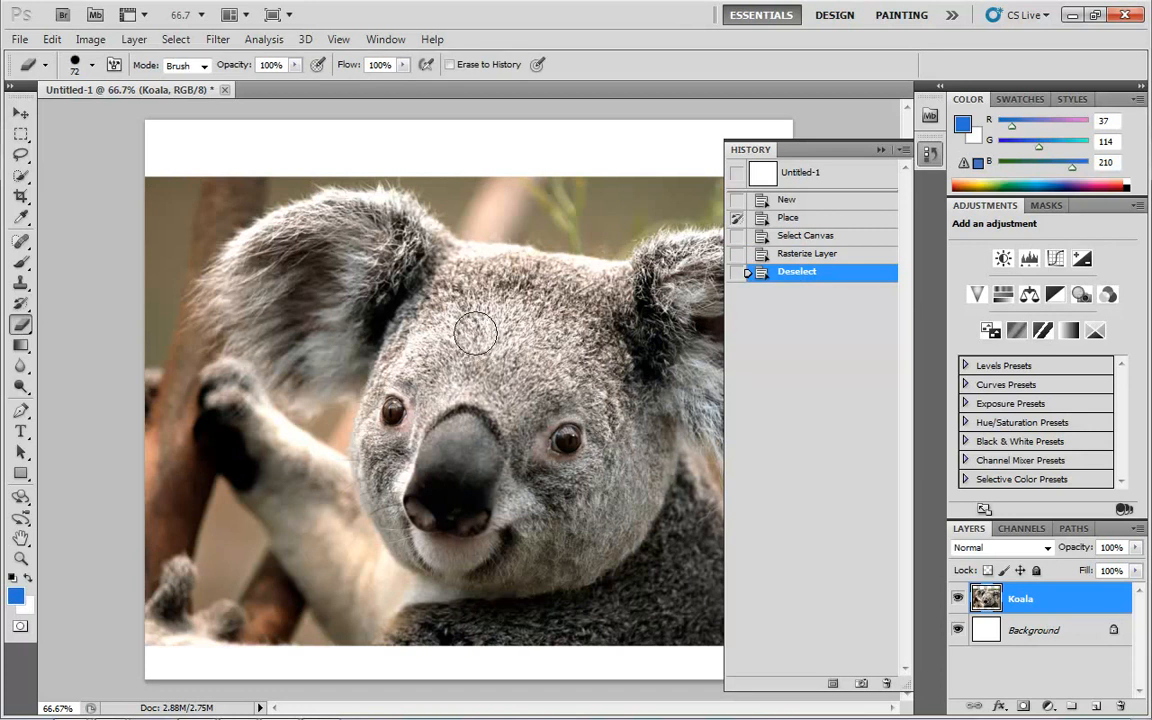
pyautogui.press('[')
pyautogui.press('[')
pyautogui.press('[')
pyautogui.press('[')
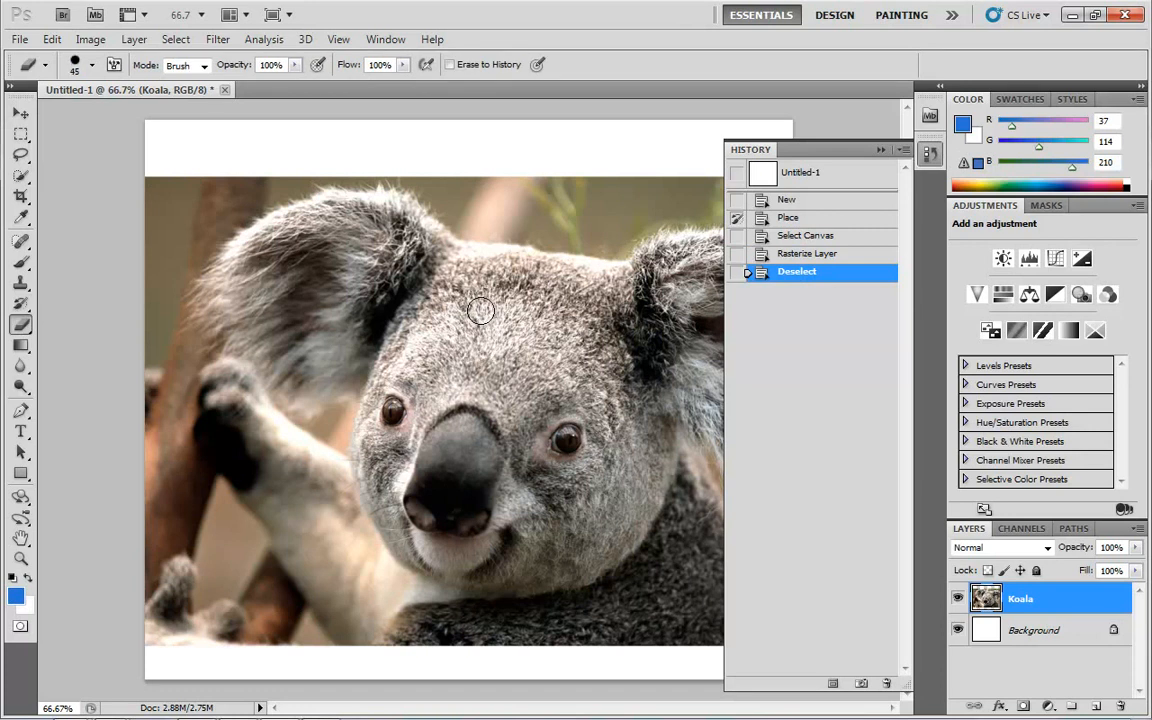
pyautogui.press('[')
pyautogui.press('[')
pyautogui.press('[')
pyautogui.press('[')
pyautogui.press('[')
pyautogui.moveTo(437, 470)
pyautogui.mouseDown()
pyautogui.moveTo(454, 476)
pyautogui.moveTo(417, 438)
pyautogui.mouseUp()
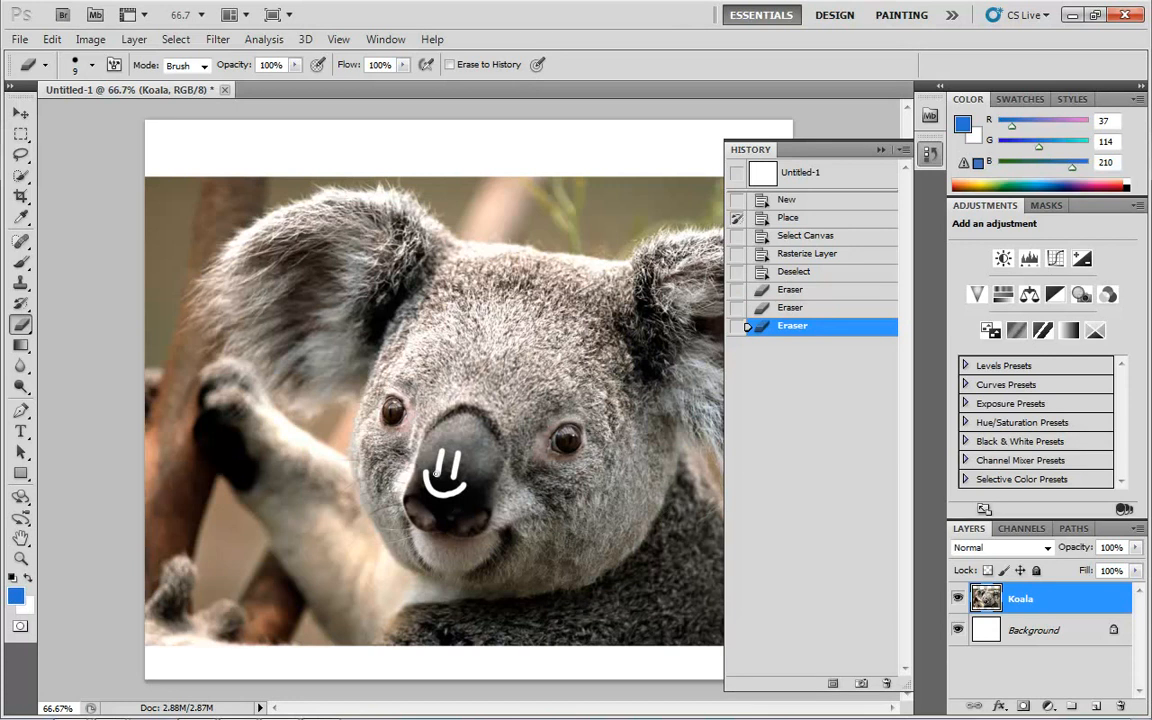
# Cut the whole koala image from its layer and paint a blue scribble with a small smiley face below it.
pyautogui.hotkey('ctrl', 'a')
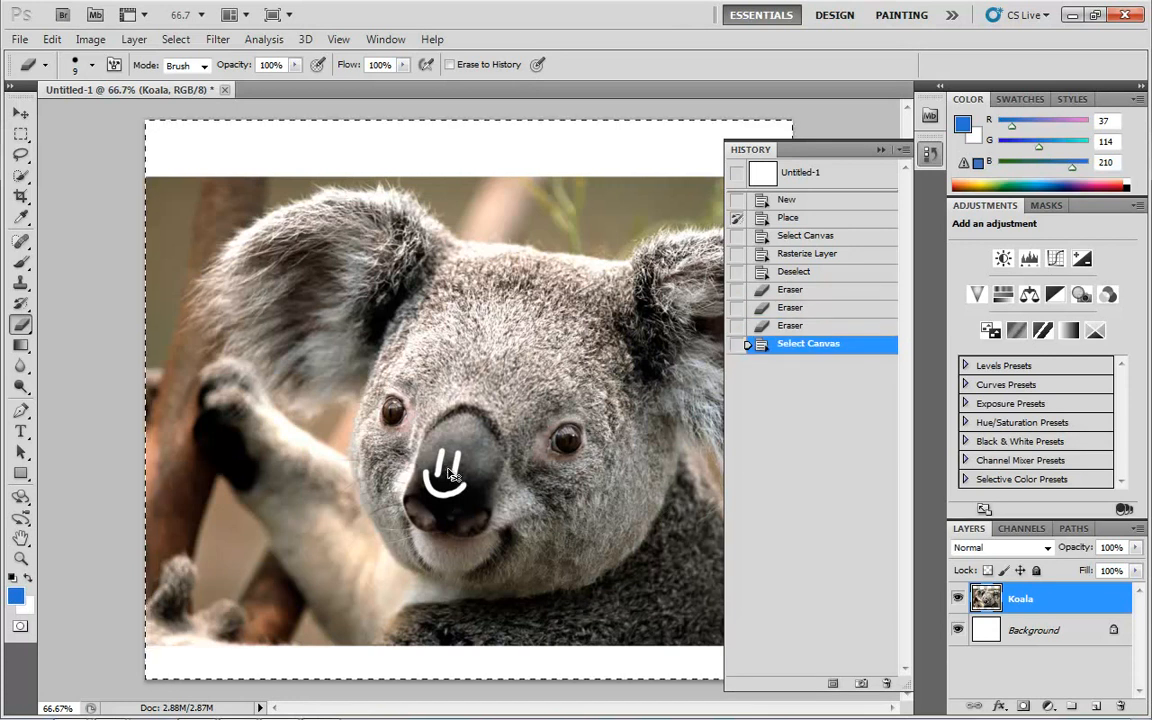
pyautogui.hotkey('ctrl', 'x')
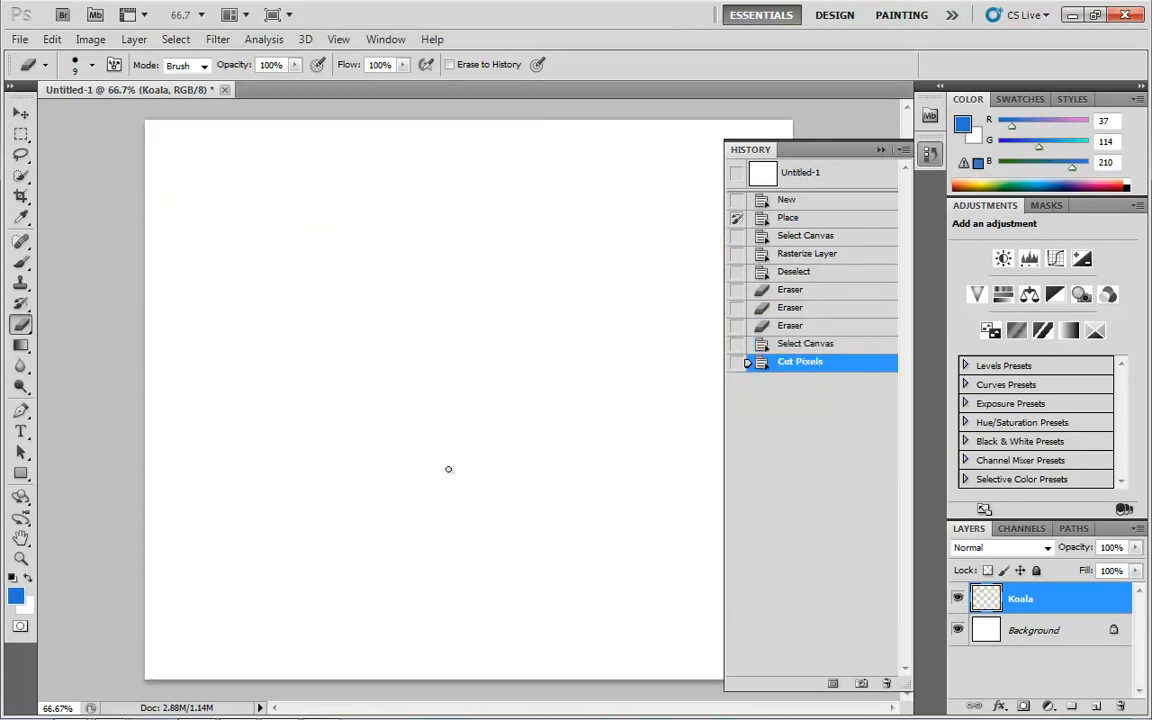
pyautogui.press('b')
pyautogui.moveTo(232, 308)
pyautogui.mouseDown()
pyautogui.moveTo(224, 450)
pyautogui.moveTo(522, 301)
pyautogui.moveTo(594, 540)
pyautogui.moveTo(576, 360)
pyautogui.moveTo(305, 255)
pyautogui.moveTo(400, 345)
pyautogui.moveTo(417, 311)
pyautogui.mouseUp()
pyautogui.moveTo(311, 250)
pyautogui.mouseDown()
pyautogui.moveTo(530, 320)
pyautogui.moveTo(560, 380)
pyautogui.mouseUp()
pyautogui.moveTo(397, 564); pyautogui.dragTo(400, 580)
pyautogui.moveTo(418, 558); pyautogui.dragTo(421, 585)
pyautogui.moveTo(390, 600); pyautogui.dragTo(462, 598)
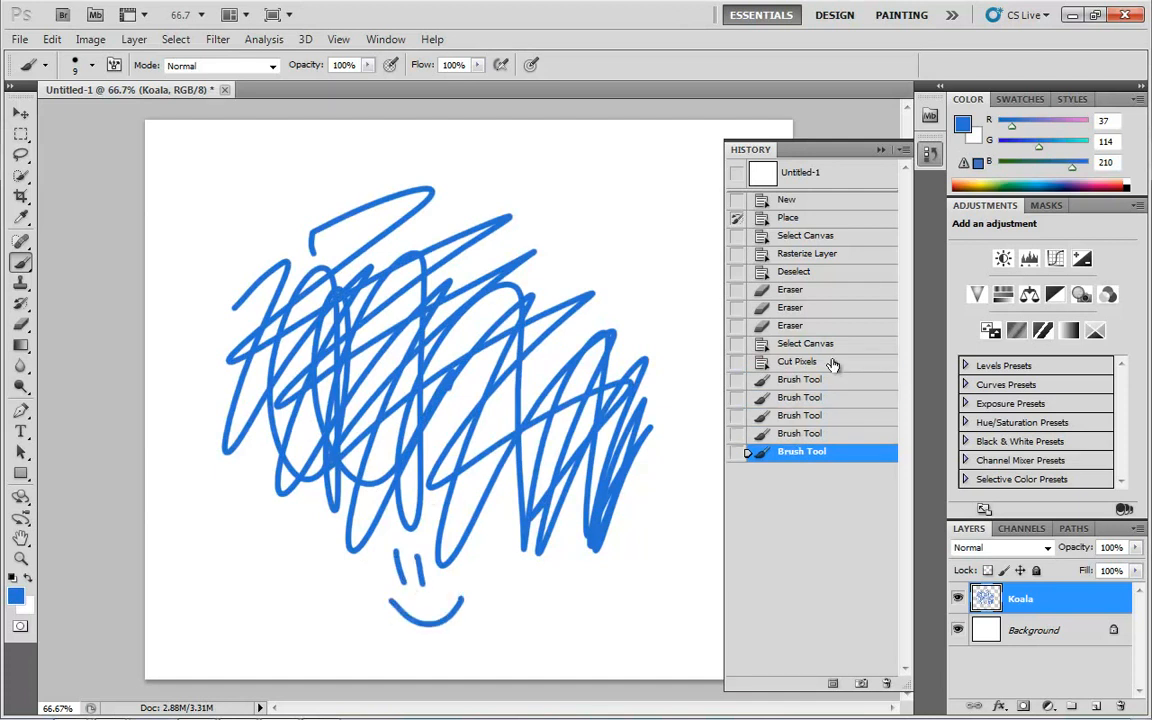
# Set the last Eraser state as the History Brush source and paint the koala's head back over the scribble at 175 px.
pyautogui.click(800, 326)
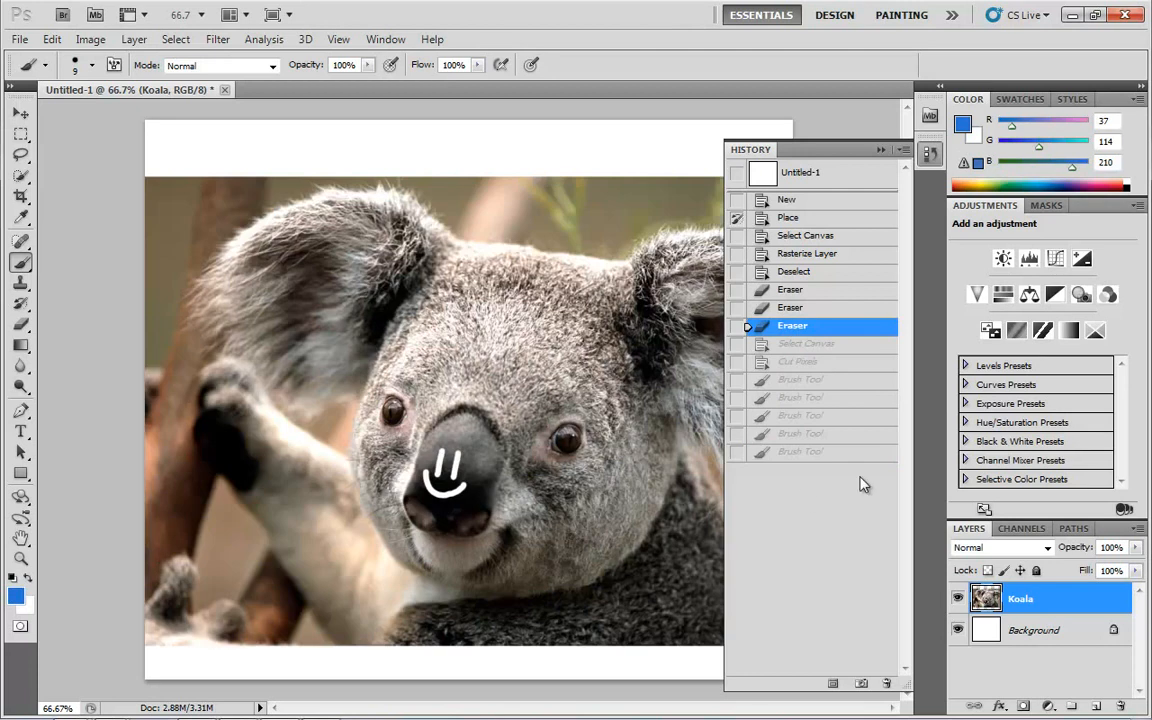
pyautogui.click(806, 452)
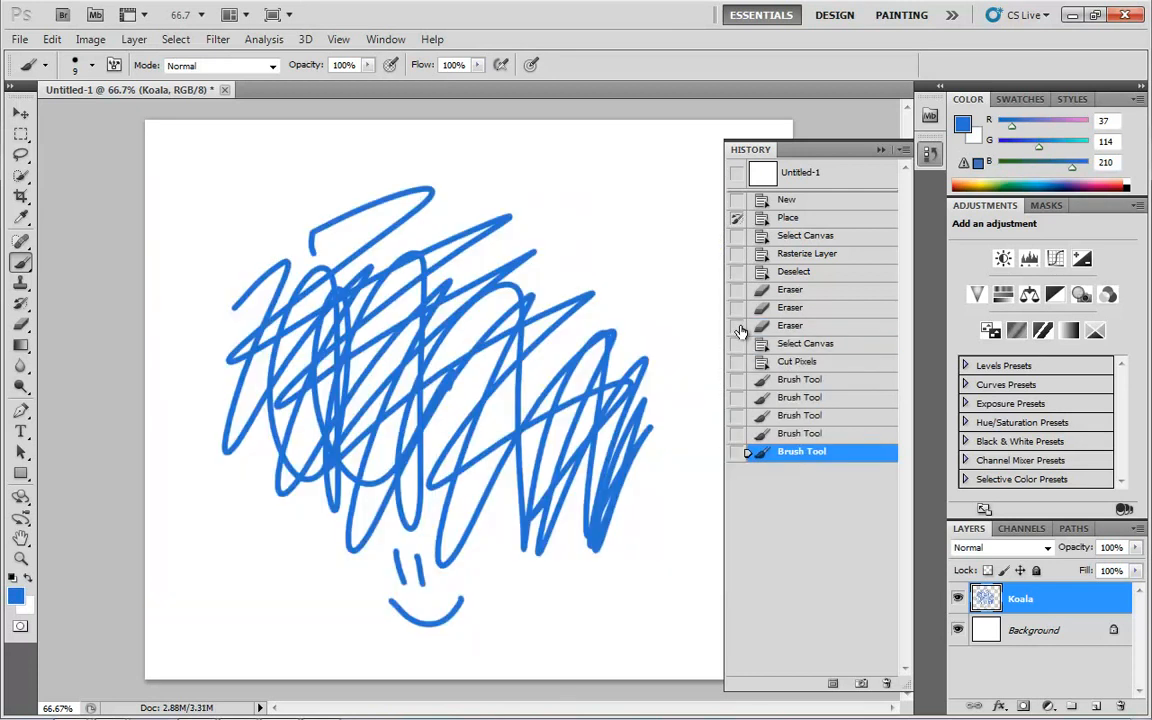
pyautogui.click(737, 327)
pyautogui.press('y')
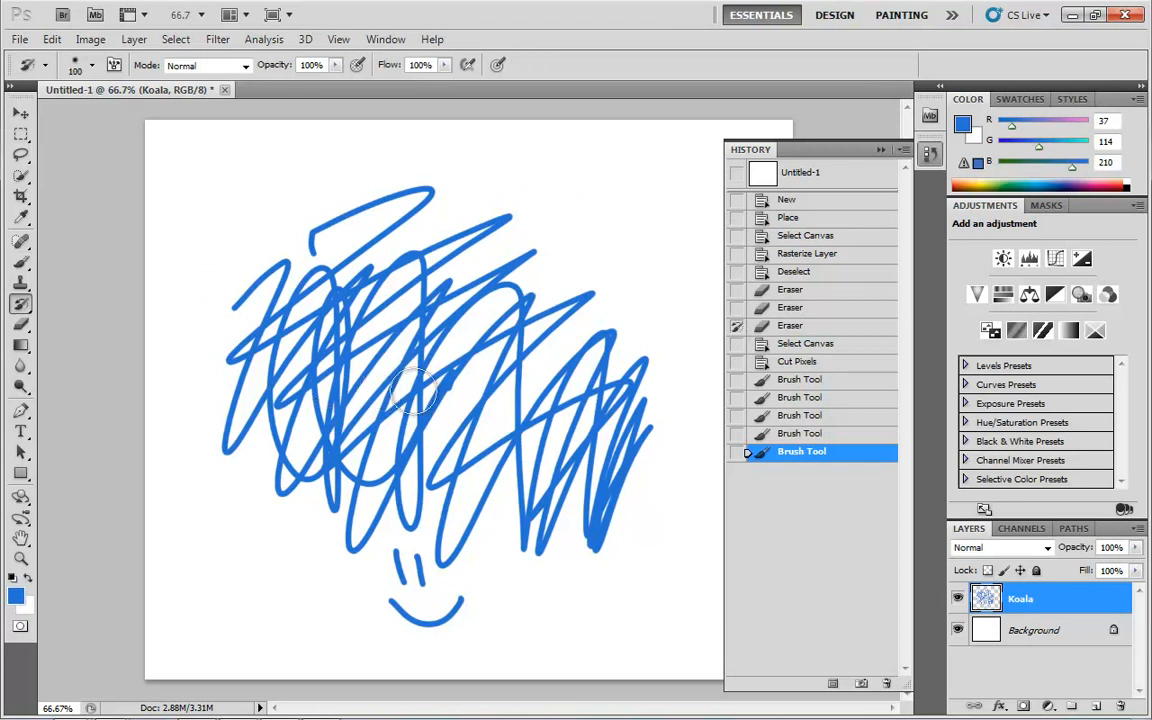
pyautogui.press(']')
pyautogui.press(']')
pyautogui.press(']')
pyautogui.moveTo(397, 345)
pyautogui.mouseDown()
pyautogui.moveTo(440, 420)
pyautogui.moveTo(500, 420)
pyautogui.moveTo(383, 448)
pyautogui.moveTo(350, 370)
pyautogui.moveTo(290, 290)
pyautogui.moveTo(390, 250)
pyautogui.moveTo(620, 425)
pyautogui.moveTo(460, 300)
pyautogui.moveTo(350, 480)
pyautogui.moveTo(517, 543)
pyautogui.moveTo(290, 440)
pyautogui.moveTo(430, 415)
pyautogui.moveTo(500, 463)
pyautogui.mouseUp()
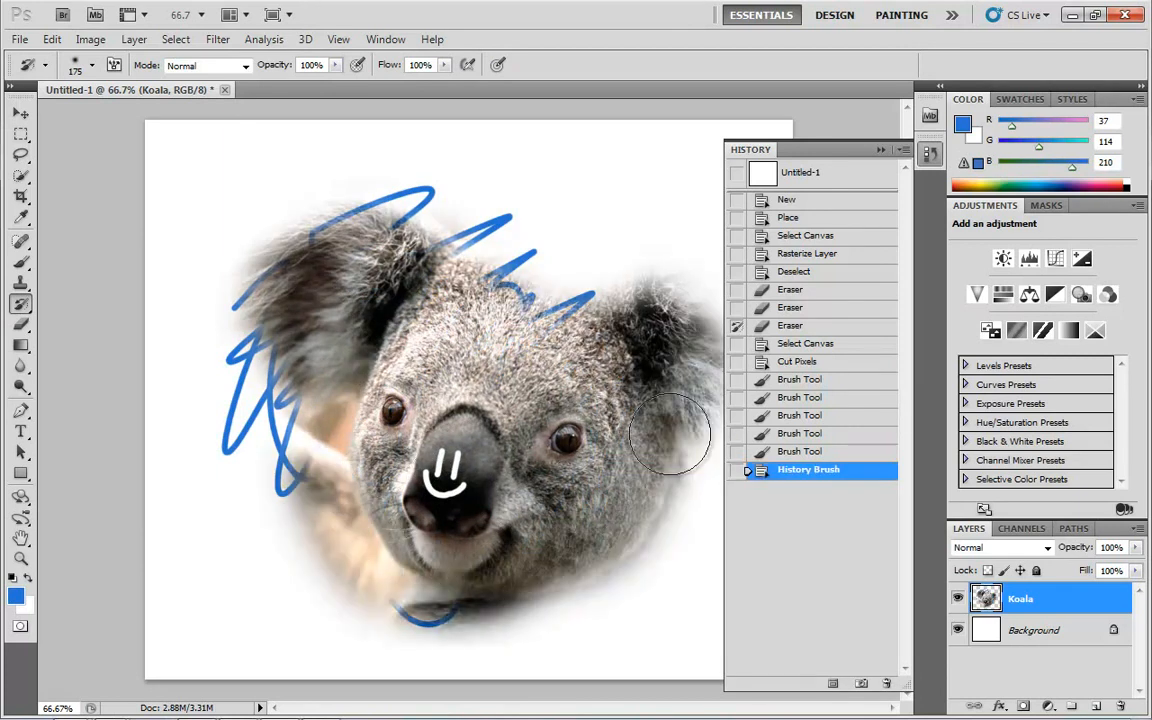
# Set the Place state as the History Brush source and paint over the koala's nose and face.
pyautogui.click(736, 217)
pyautogui.moveTo(415, 440)
pyautogui.mouseDown()
pyautogui.moveTo(467, 496)
pyautogui.moveTo(385, 378)
pyautogui.moveTo(474, 489)
pyautogui.mouseUp()
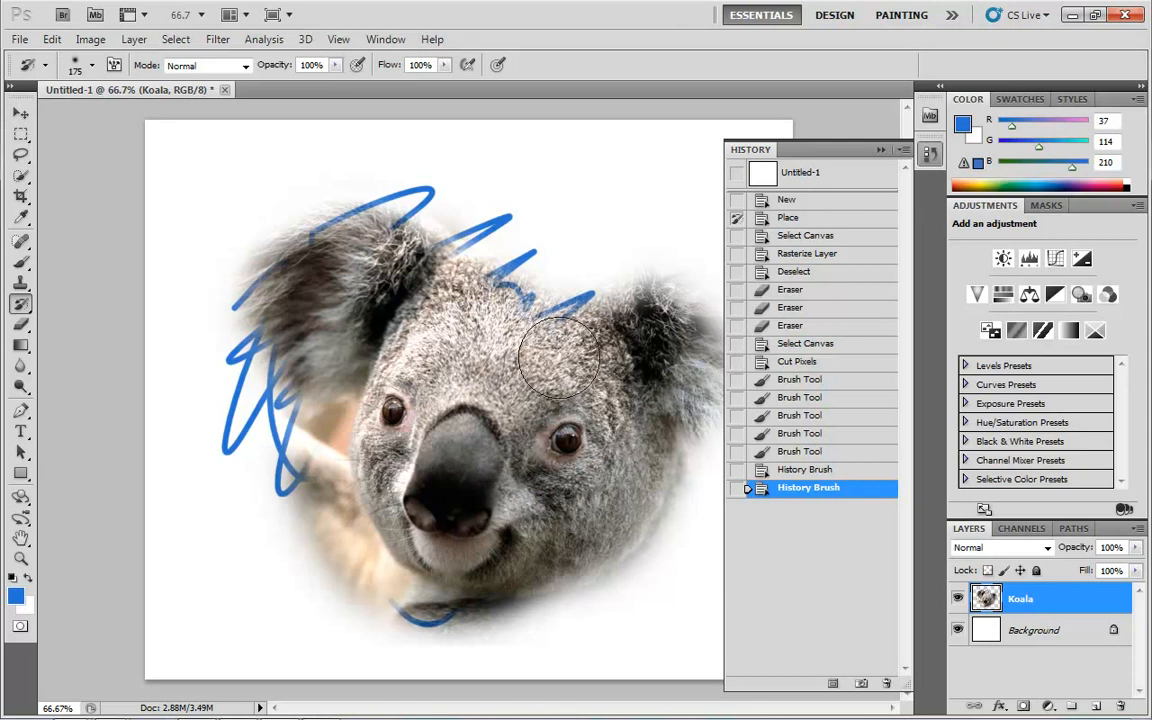
pyautogui.moveTo(390, 388); pyautogui.dragTo(447, 470)
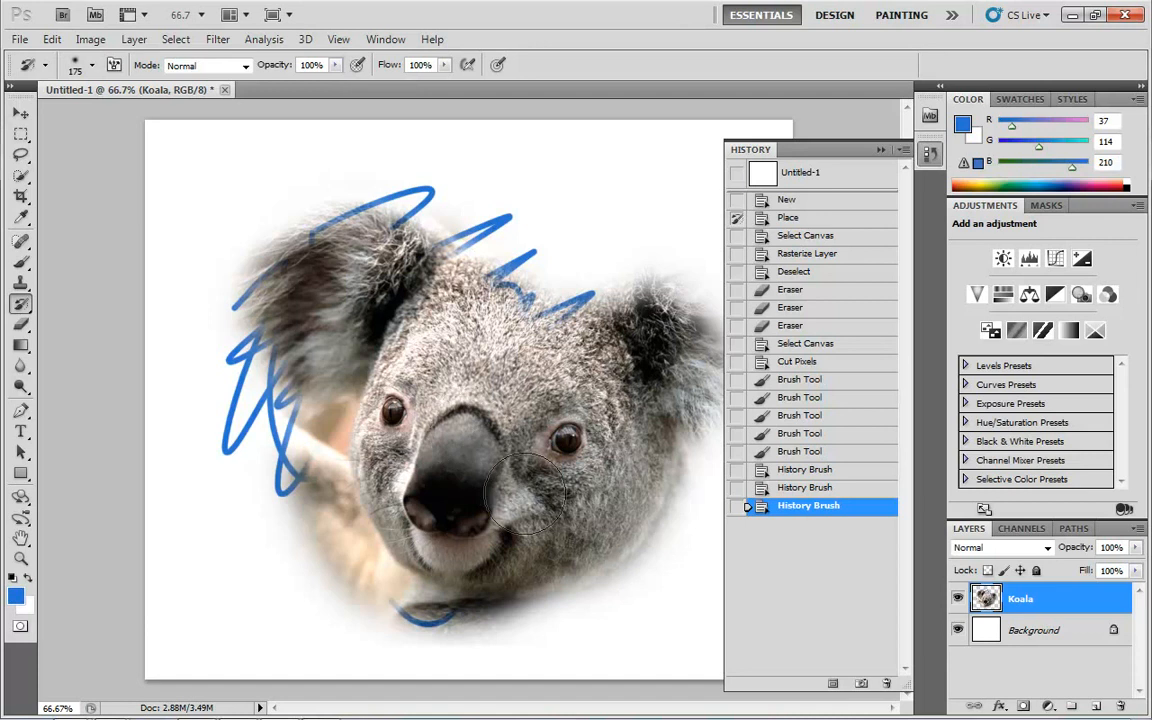
# Compare the History Brush states with the scribble and revert the document to the last Brush Tool state.
pyautogui.click(806, 451)
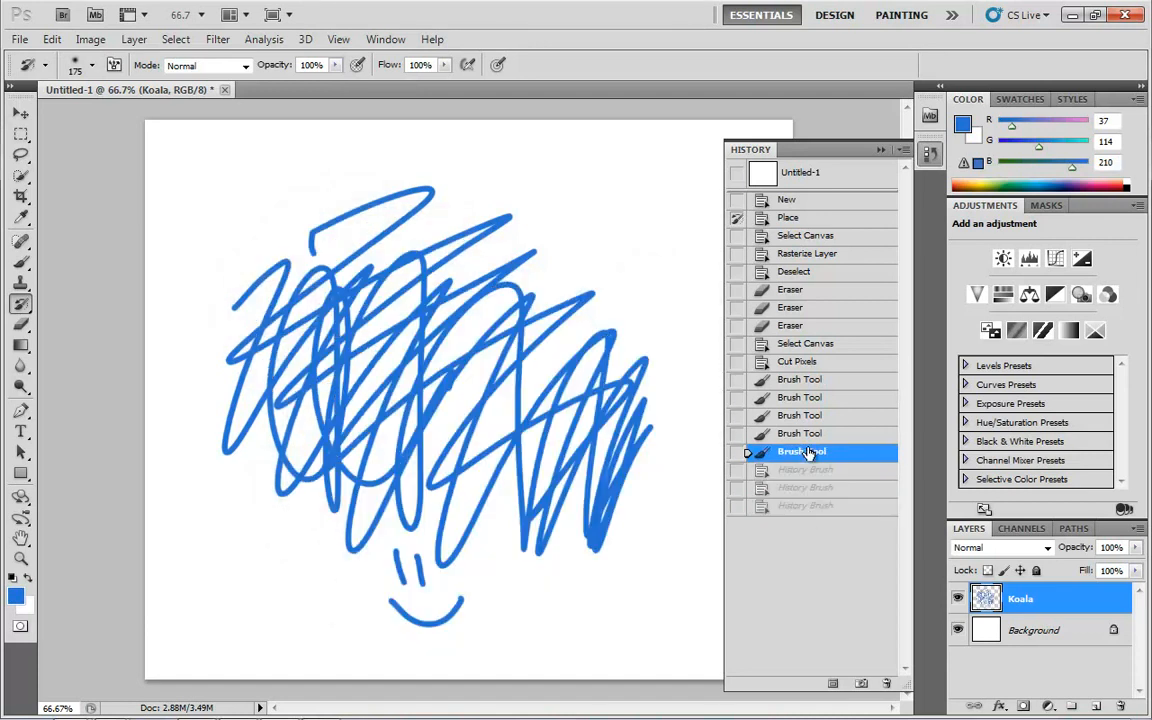
pyautogui.click(818, 507)
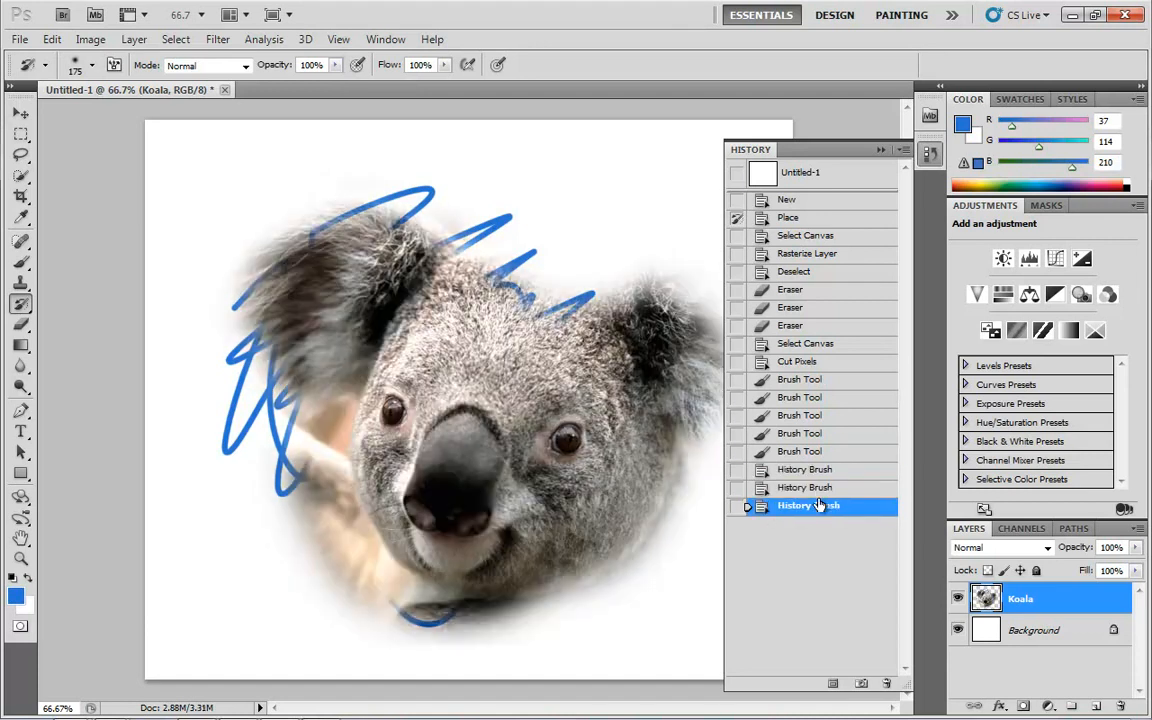
pyautogui.click(818, 490)
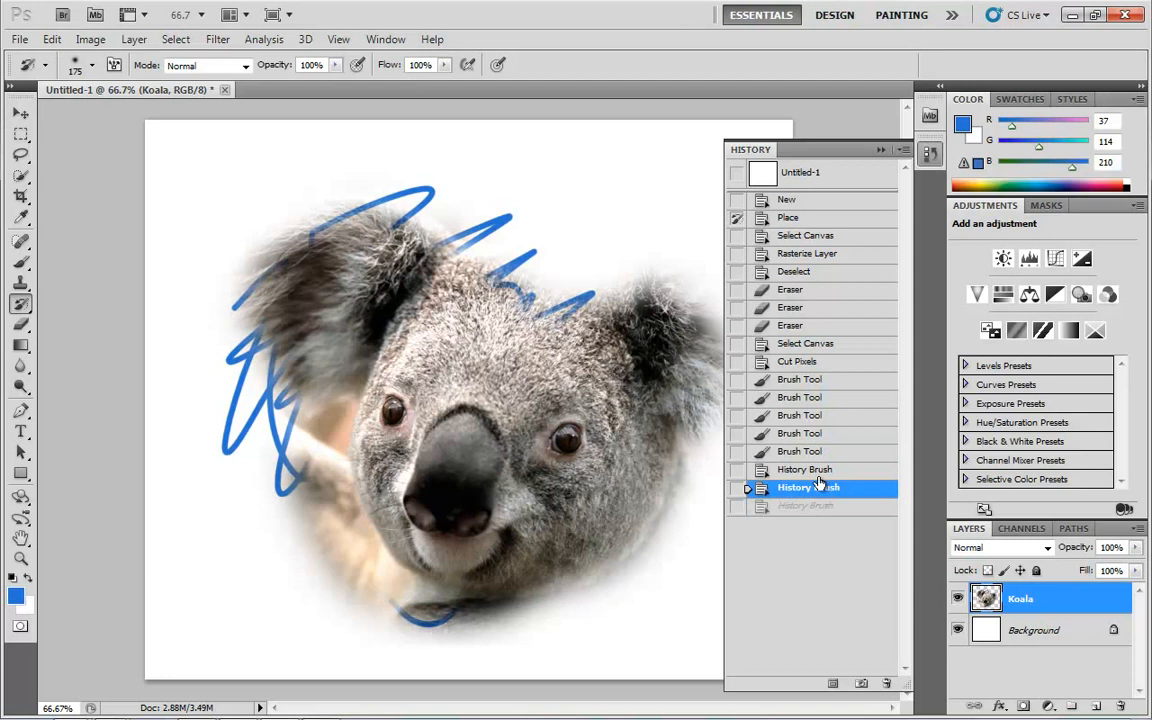
pyautogui.click(819, 472)
pyautogui.click(818, 505)
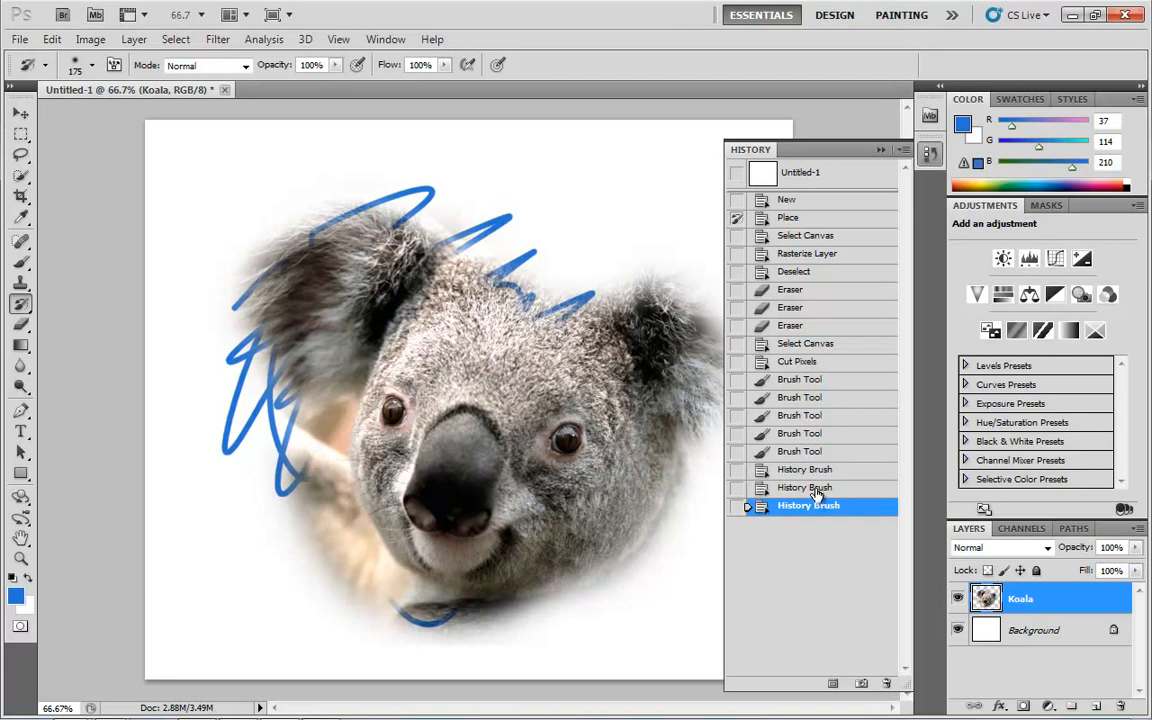
pyautogui.click(818, 489)
pyautogui.click(818, 470)
pyautogui.click(817, 452)
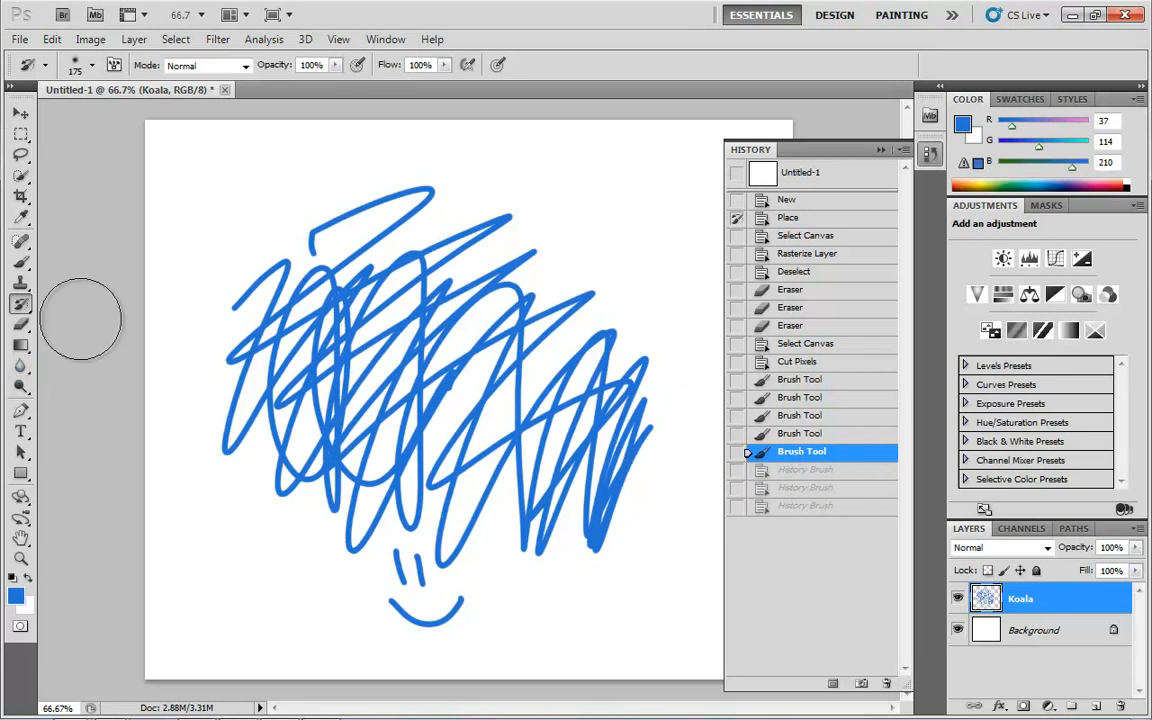
# Use the Eraser with Erase to History to bring back the koala's face from the Place state, enlarging it to 60 px.
pyautogui.click(21, 325)
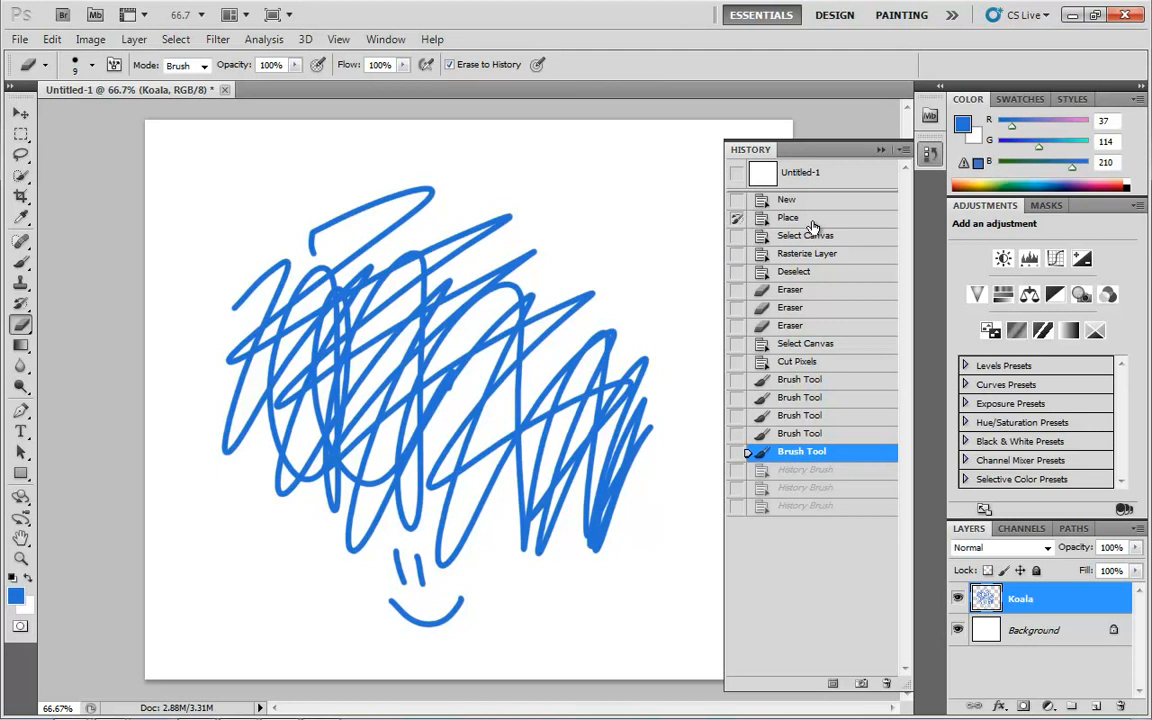
pyautogui.moveTo(445, 372)
pyautogui.mouseDown()
pyautogui.moveTo(398, 460)
pyautogui.moveTo(454, 364)
pyautogui.moveTo(407, 405)
pyautogui.mouseUp()
pyautogui.press(']')
pyautogui.press(']')
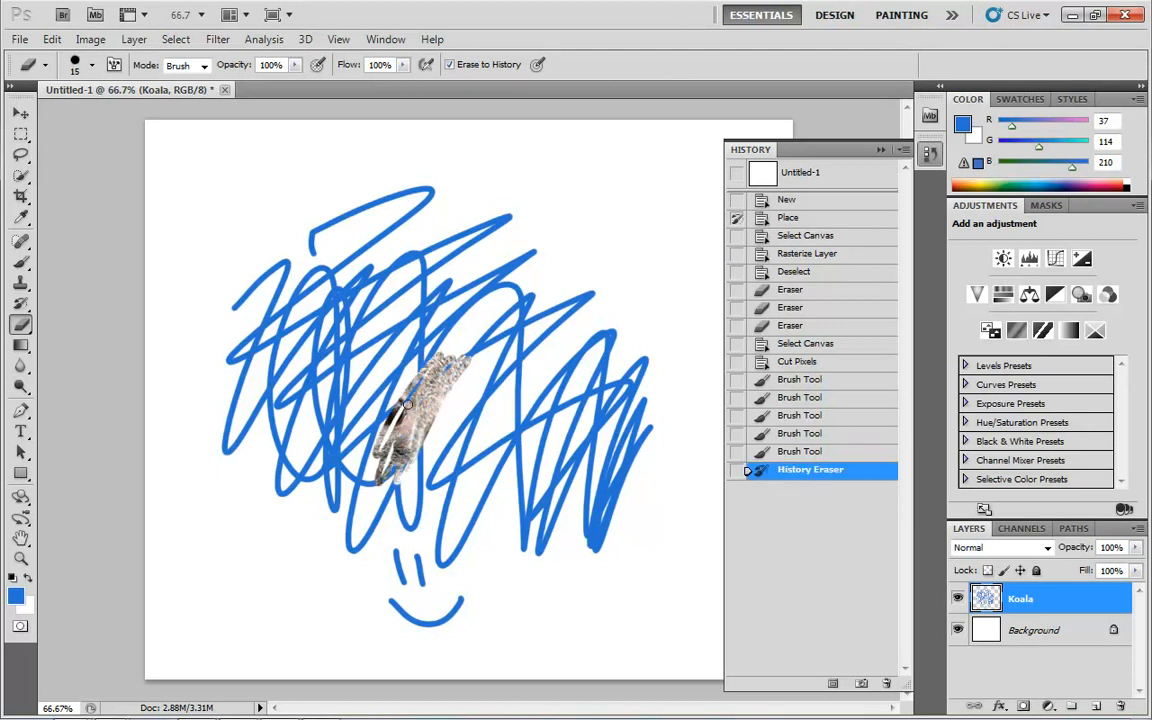
pyautogui.press(']')
pyautogui.press(']')
pyautogui.press(']')
pyautogui.moveTo(397, 305)
pyautogui.mouseDown()
pyautogui.moveTo(400, 440)
pyautogui.moveTo(535, 383)
pyautogui.moveTo(430, 480)
pyautogui.moveTo(394, 378)
pyautogui.moveTo(378, 500)
pyautogui.moveTo(300, 310)
pyautogui.moveTo(440, 280)
pyautogui.moveTo(560, 310)
pyautogui.moveTo(552, 356)
pyautogui.moveTo(484, 346)
pyautogui.mouseUp()
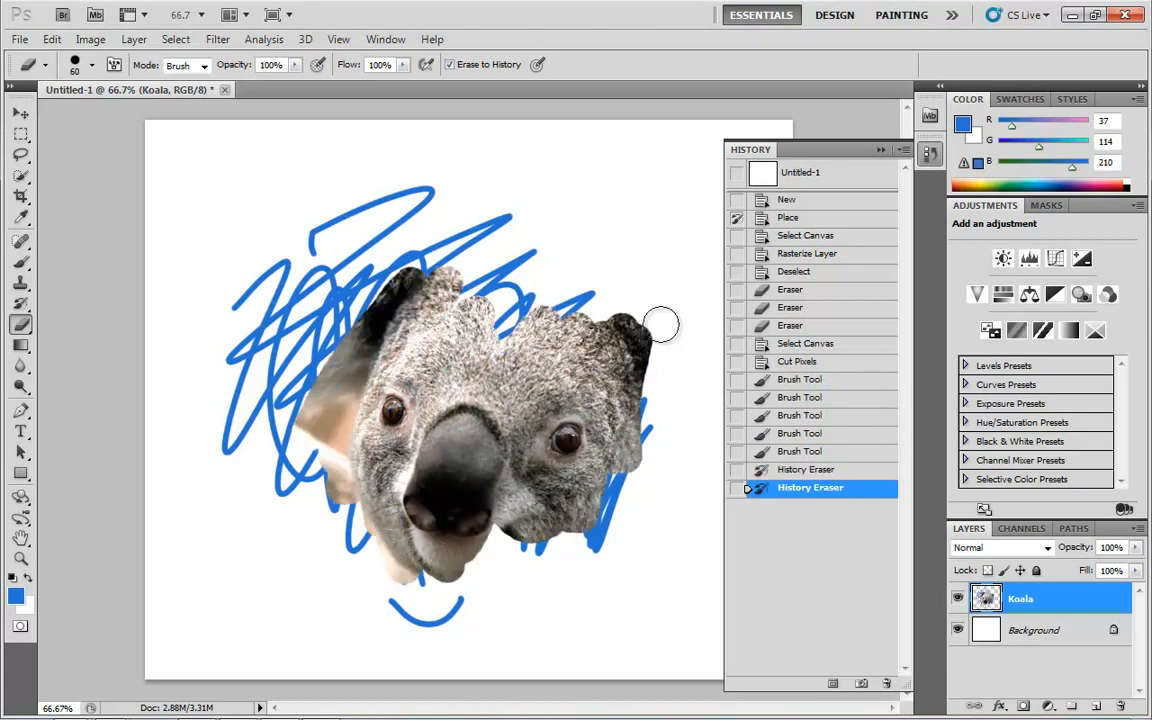
# Try restoring the nose's smiley with the Eraser, sourced from the last Eraser state, and revert to the last Brush Tool state.
pyautogui.click(738, 327)
pyautogui.moveTo(455, 416)
pyautogui.mouseDown()
pyautogui.moveTo(462, 478)
pyautogui.moveTo(403, 406)
pyautogui.moveTo(425, 370)
pyautogui.mouseUp()
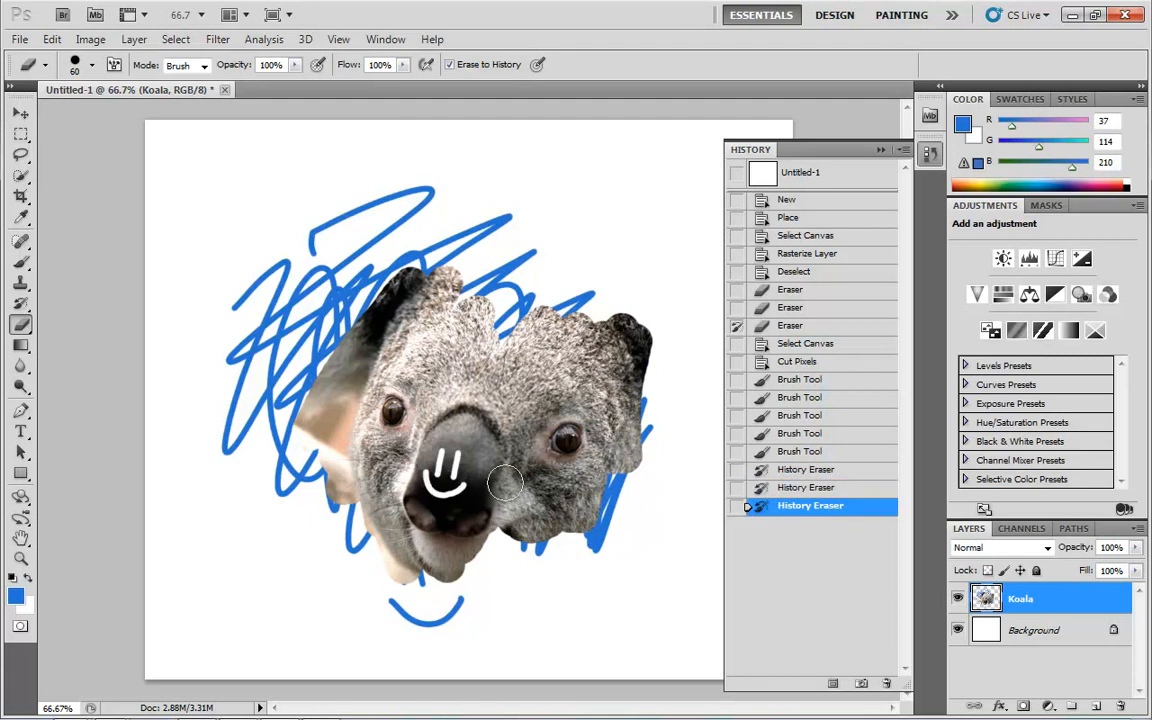
pyautogui.click(823, 453)
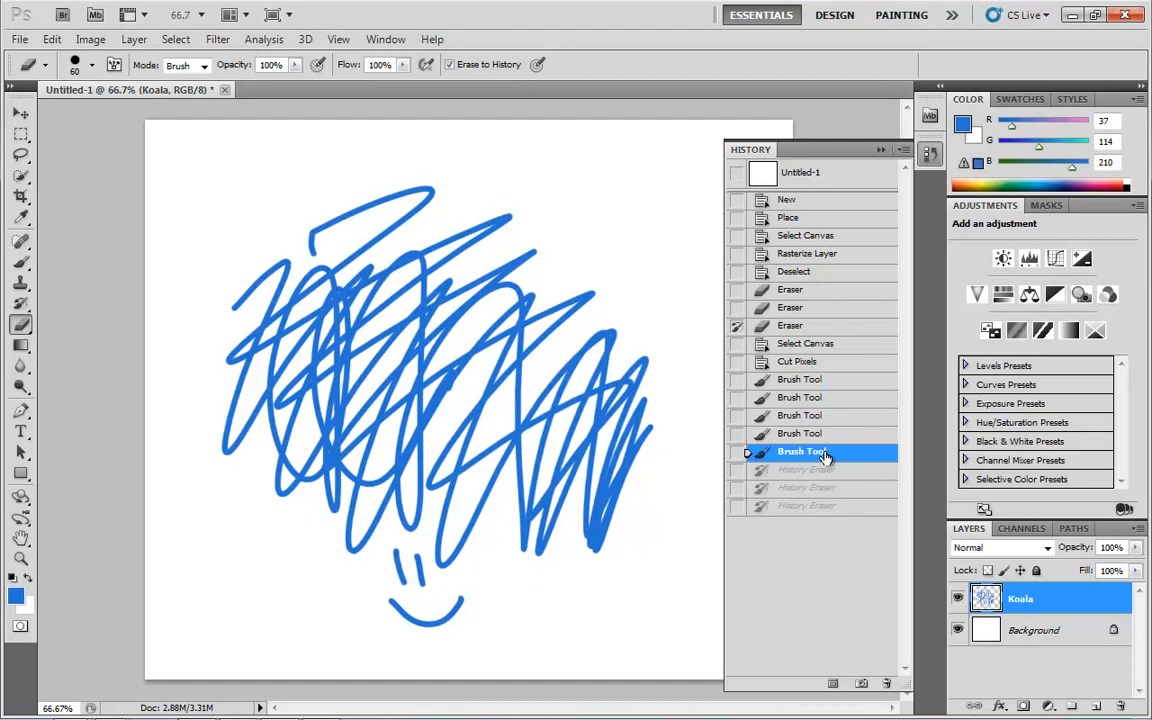
# Return to the Cut Pixels state and set up the Art History Brush with the Tight Short style and the Place state as source.
pyautogui.click(21, 303)
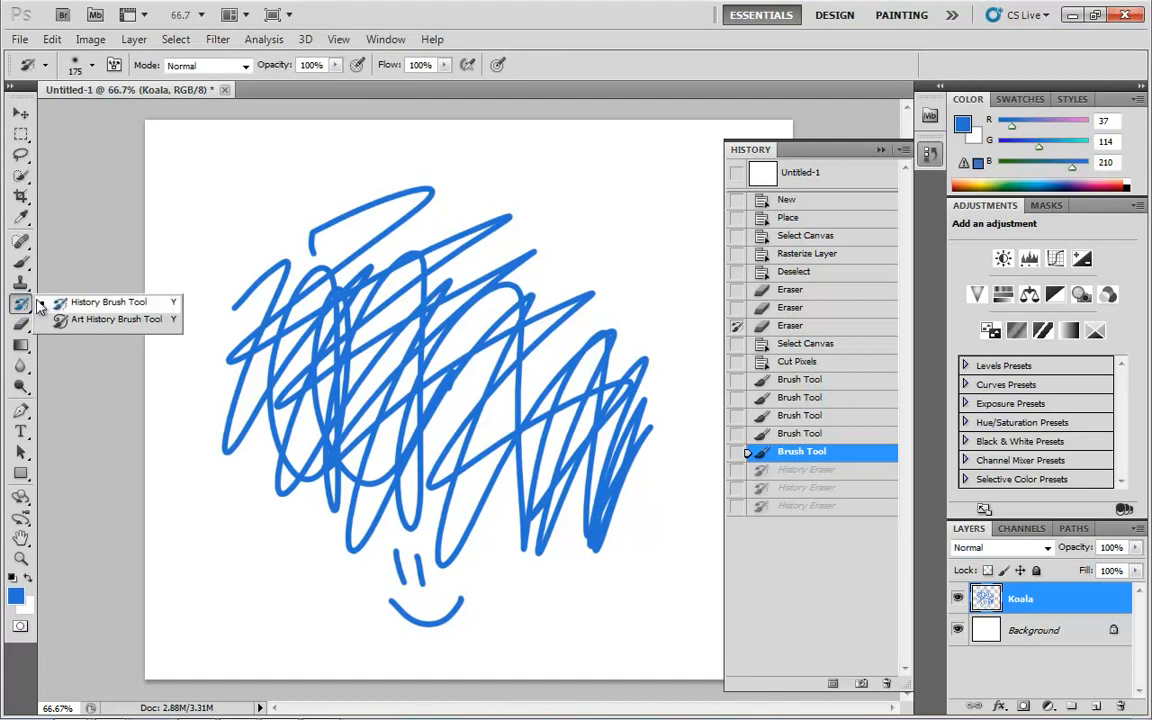
pyautogui.click(111, 327)
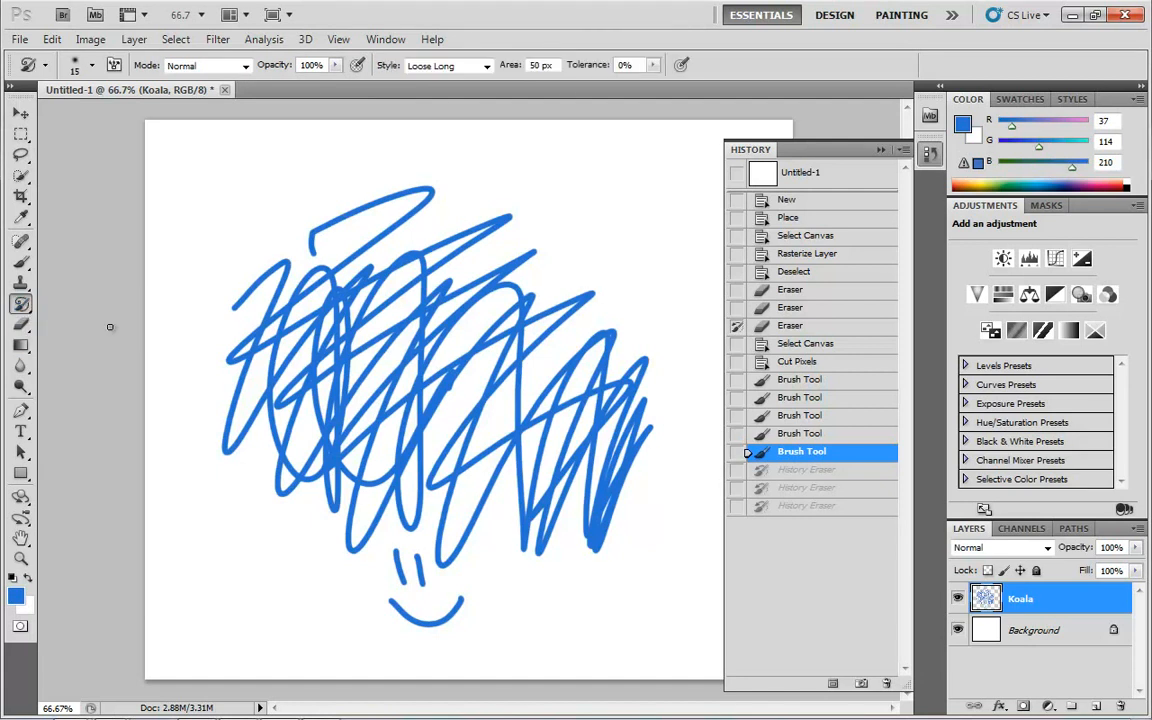
pyautogui.click(811, 368)
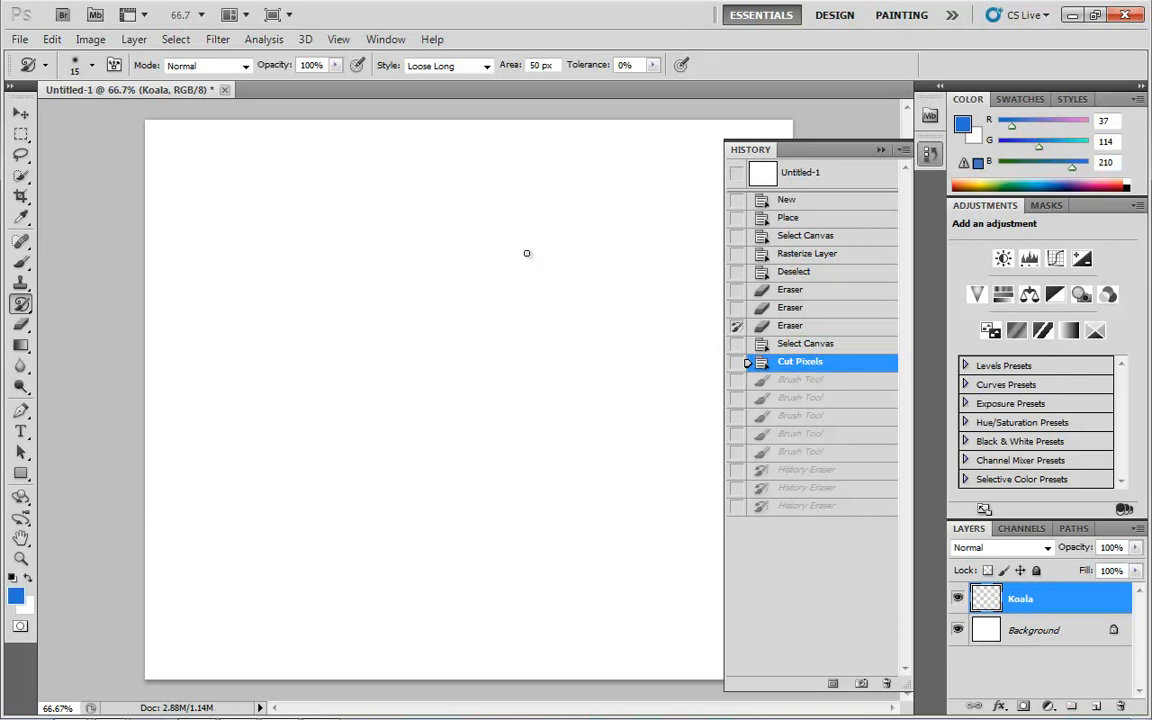
pyautogui.click(486, 68)
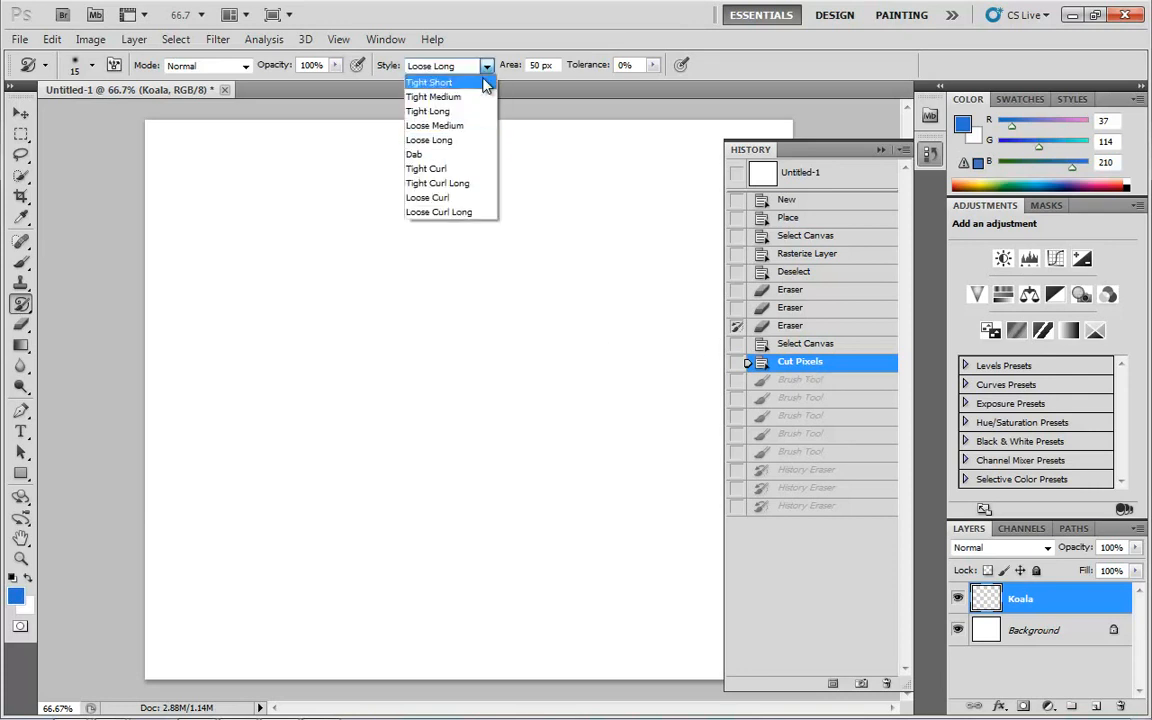
pyautogui.click(415, 83)
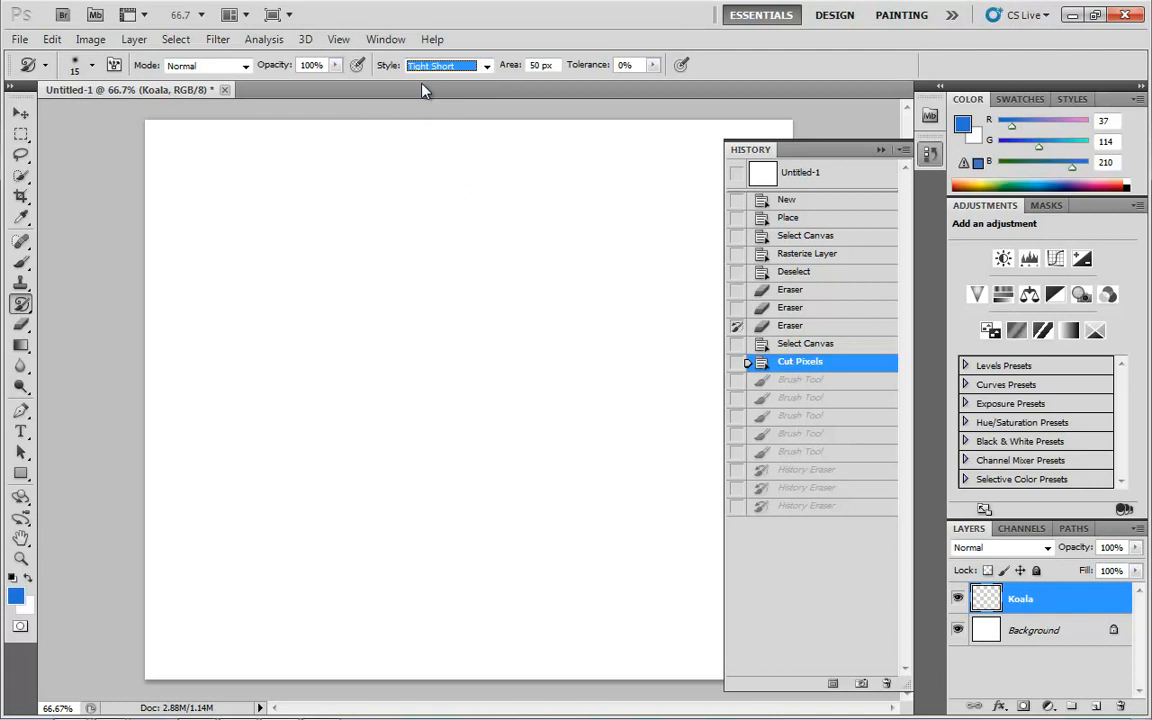
pyautogui.click(736, 219)
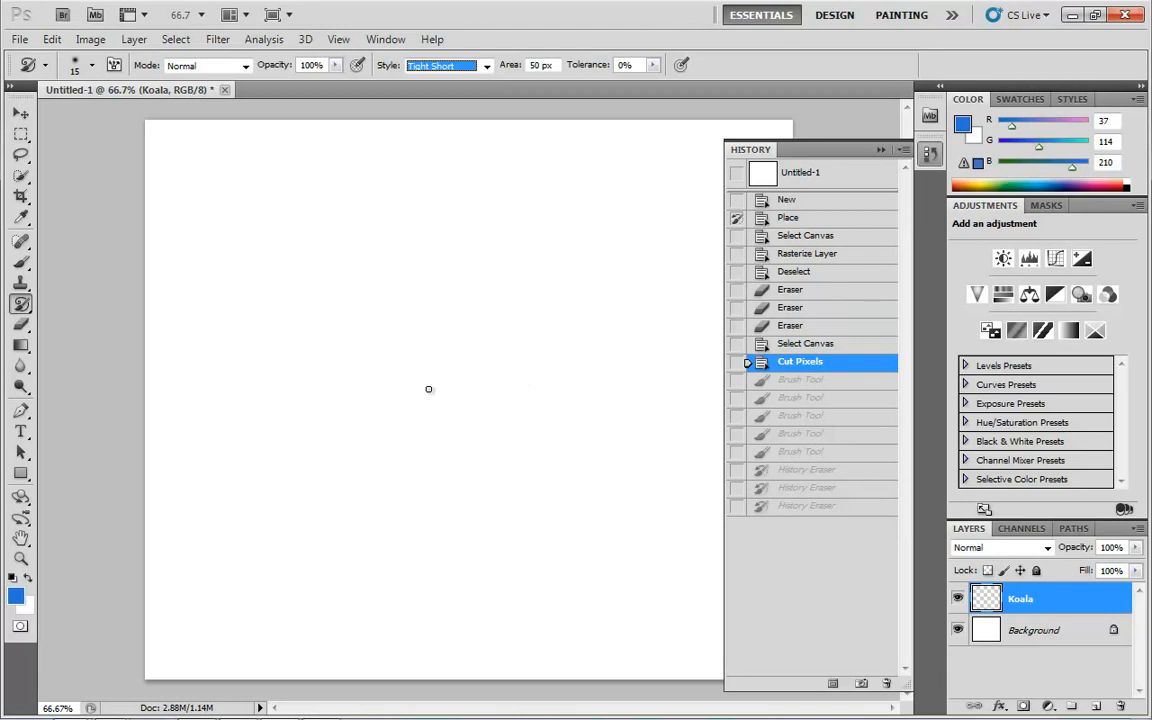
# Try repainting the koala across the blank canvas with the 15 px Art History Brush, and undo the strokes.
pyautogui.moveTo(443, 377)
pyautogui.mouseDown()
pyautogui.moveTo(486, 463)
pyautogui.moveTo(525, 410)
pyautogui.moveTo(595, 400)
pyautogui.moveTo(632, 447)
pyautogui.moveTo(550, 422)
pyautogui.mouseUp()
pyautogui.hotkey('ctrl', 'alt', 'z')
pyautogui.hotkey('ctrl', 'alt', 'z')
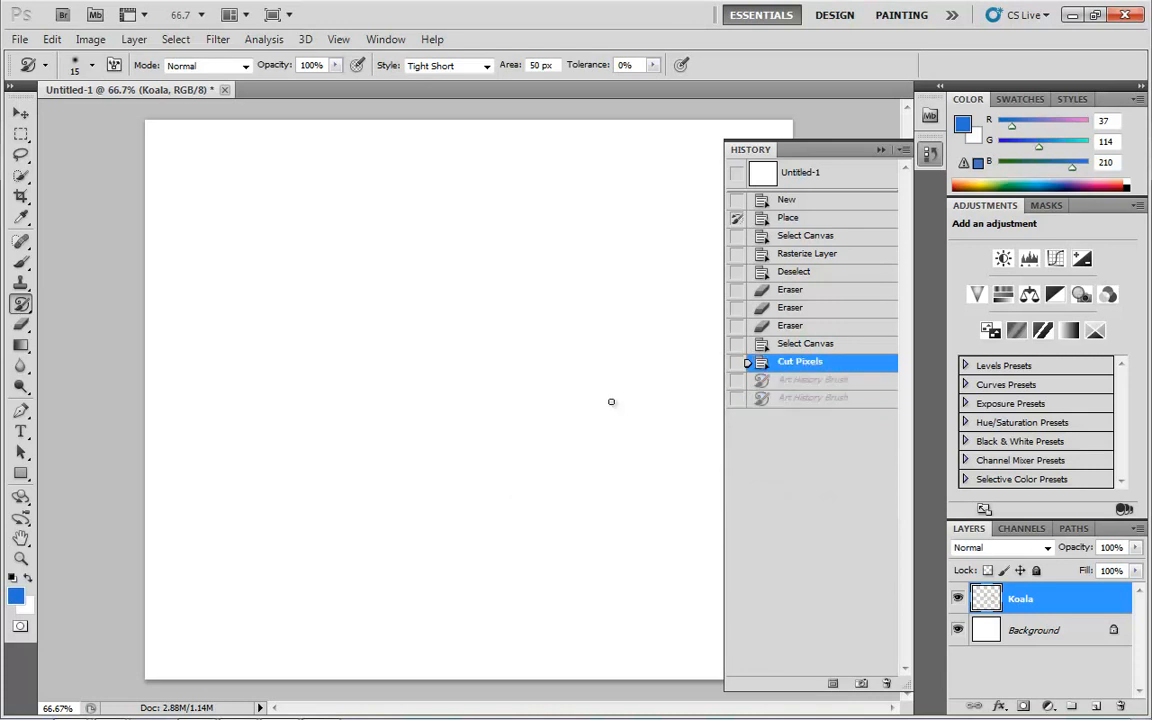
pyautogui.moveTo(454, 357)
pyautogui.mouseDown()
pyautogui.moveTo(394, 490)
pyautogui.moveTo(508, 334)
pyautogui.moveTo(485, 477)
pyautogui.moveTo(492, 522)
pyautogui.moveTo(569, 328)
pyautogui.moveTo(568, 453)
pyautogui.moveTo(601, 382)
pyautogui.moveTo(596, 487)
pyautogui.moveTo(697, 349)
pyautogui.moveTo(713, 475)
pyautogui.moveTo(726, 287)
pyautogui.moveTo(748, 288)
pyautogui.moveTo(725, 390)
pyautogui.moveTo(646, 382)
pyautogui.moveTo(604, 271)
pyautogui.moveTo(409, 432)
pyautogui.moveTo(465, 259)
pyautogui.moveTo(416, 320)
pyautogui.moveTo(367, 348)
pyautogui.moveTo(361, 311)
pyautogui.moveTo(271, 377)
pyautogui.moveTo(248, 354)
pyautogui.moveTo(272, 238)
pyautogui.moveTo(236, 230)
pyautogui.moveTo(152, 298)
pyautogui.moveTo(172, 296)
pyautogui.moveTo(334, 175)
pyautogui.moveTo(401, 295)
pyautogui.moveTo(484, 211)
pyautogui.moveTo(486, 322)
pyautogui.moveTo(541, 288)
pyautogui.moveTo(631, 323)
pyautogui.moveTo(760, 311)
pyautogui.moveTo(780, 323)
pyautogui.moveTo(597, 344)
pyautogui.moveTo(476, 485)
pyautogui.moveTo(433, 570)
pyautogui.moveTo(404, 580)
pyautogui.moveTo(362, 438)
pyautogui.moveTo(320, 420)
pyautogui.moveTo(271, 516)
pyautogui.moveTo(214, 420)
pyautogui.moveTo(156, 472)
pyautogui.moveTo(193, 380)
pyautogui.moveTo(235, 401)
pyautogui.moveTo(273, 577)
pyautogui.moveTo(249, 598)
pyautogui.moveTo(206, 486)
pyautogui.moveTo(158, 455)
pyautogui.moveTo(245, 628)
pyautogui.moveTo(420, 604)
pyautogui.moveTo(477, 622)
pyautogui.moveTo(517, 542)
pyautogui.moveTo(575, 594)
pyautogui.moveTo(651, 498)
pyautogui.moveTo(668, 588)
pyautogui.moveTo(620, 582)
pyautogui.moveTo(682, 456)
pyautogui.moveTo(718, 461)
pyautogui.moveTo(759, 575)
pyautogui.moveTo(713, 605)
pyautogui.moveTo(672, 407)
pyautogui.moveTo(510, 410)
pyautogui.moveTo(490, 564)
pyautogui.moveTo(380, 380)
pyautogui.moveTo(310, 320)
pyautogui.moveTo(350, 265)
pyautogui.moveTo(340, 244)
pyautogui.moveTo(250, 215)
pyautogui.moveTo(125, 298)
pyautogui.moveTo(150, 175)
pyautogui.moveTo(217, 427)
pyautogui.moveTo(375, 400)
pyautogui.moveTo(587, 450)
pyautogui.mouseUp()
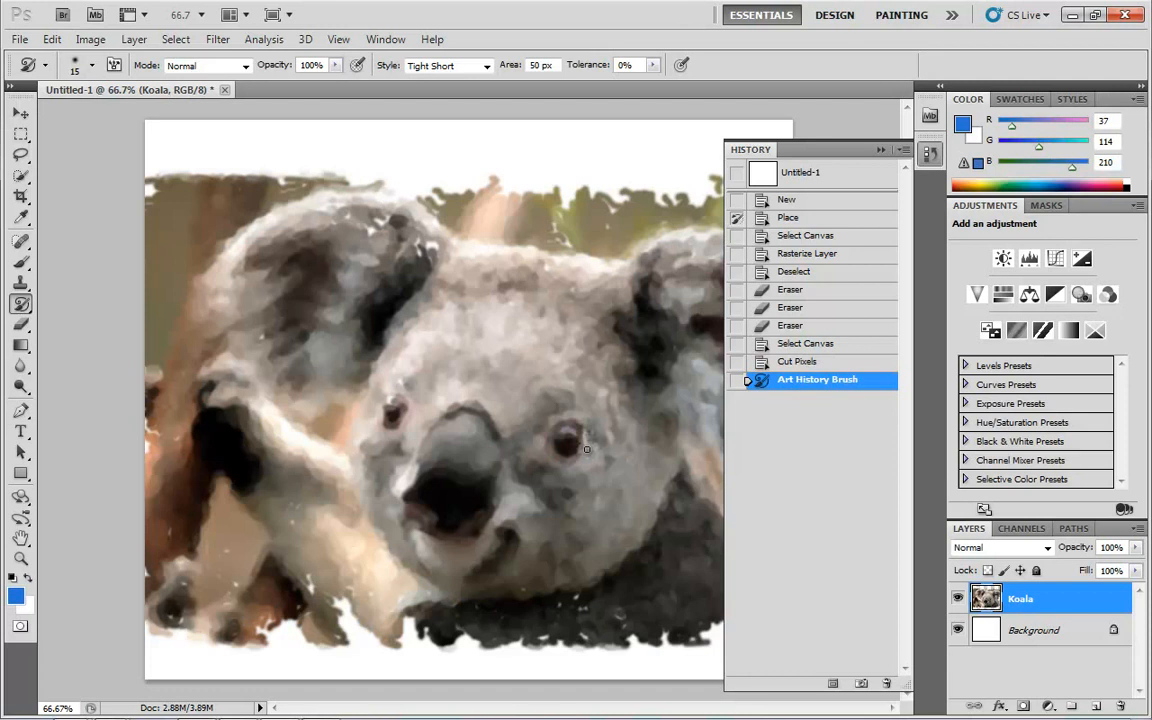
pyautogui.hotkey('ctrl', 'z')
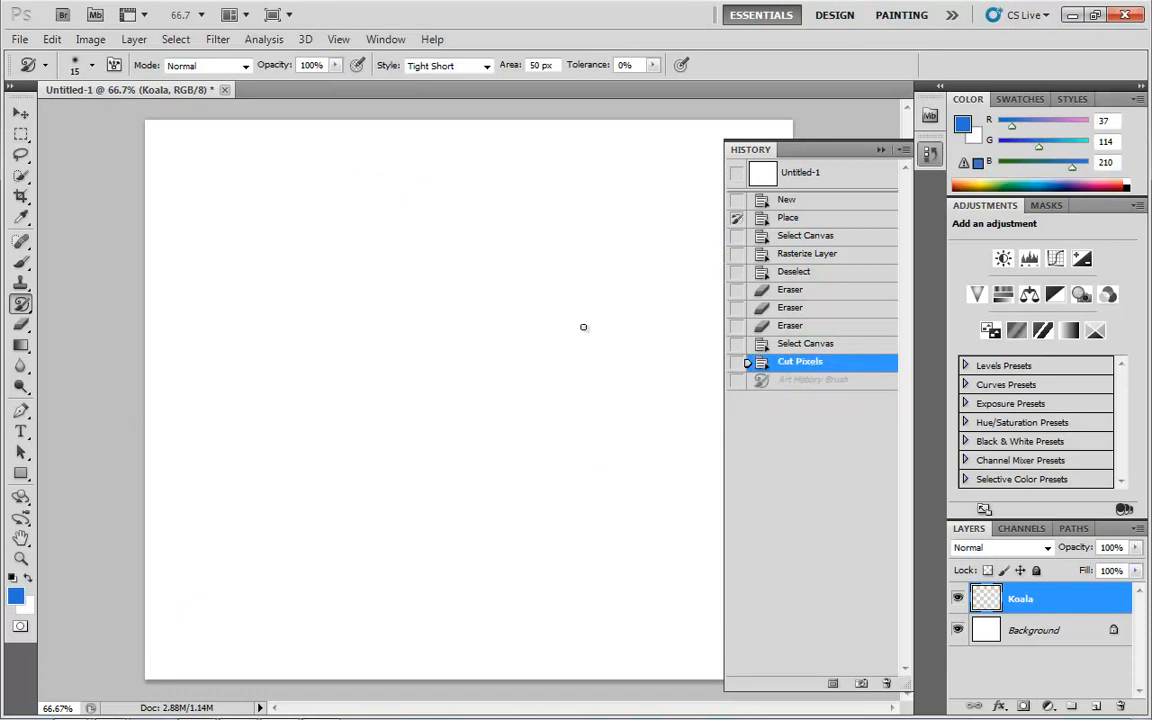
# Switch the Art History Brush to the Loose Long style and repaint the koala across the blank canvas from the Place state.
pyautogui.click(488, 66)
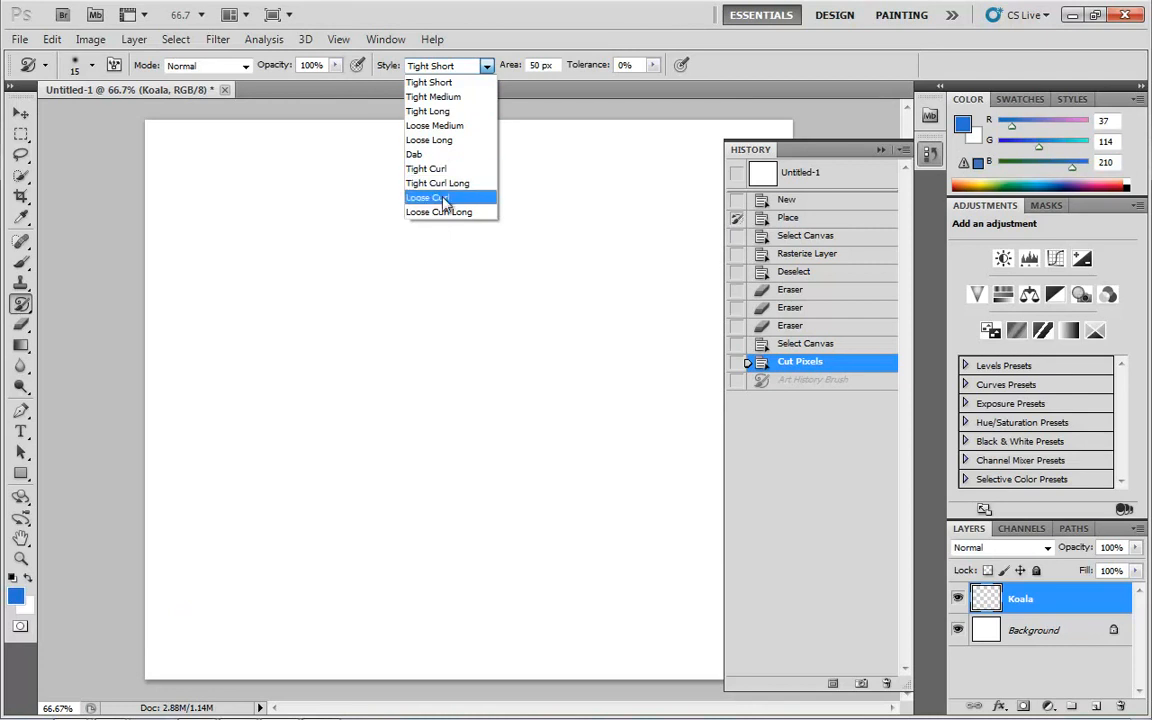
pyautogui.click(439, 141)
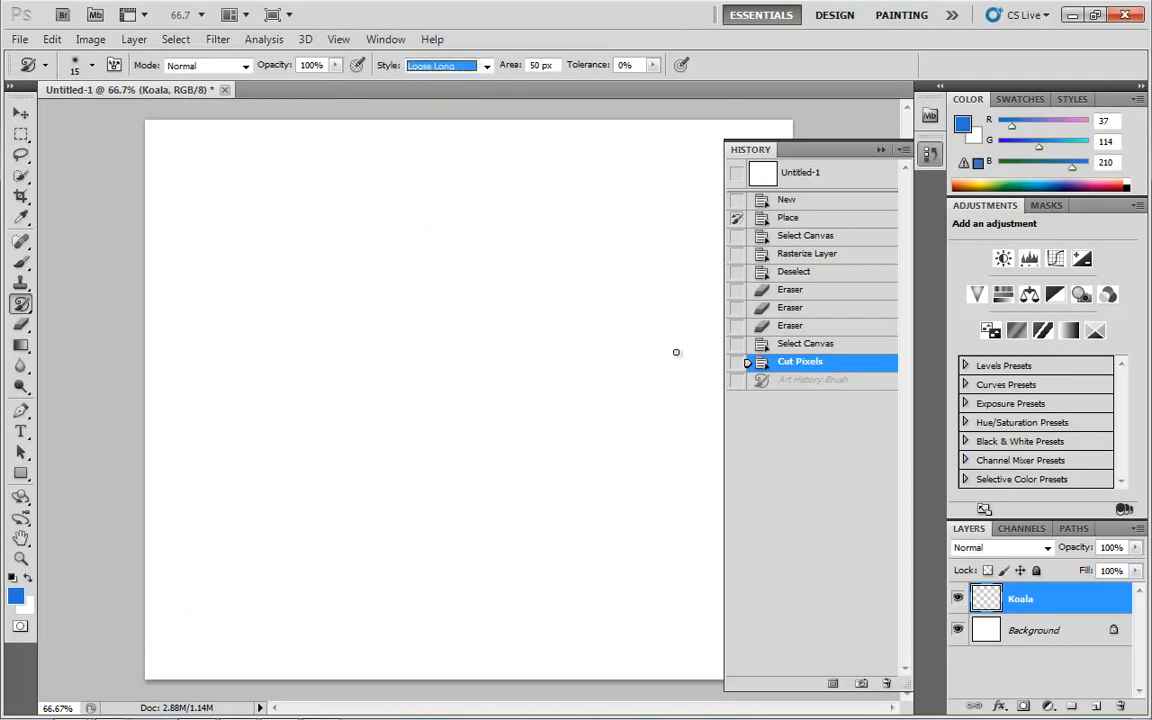
pyautogui.moveTo(502, 460)
pyautogui.mouseDown()
pyautogui.moveTo(469, 520)
pyautogui.moveTo(540, 474)
pyautogui.moveTo(606, 461)
pyautogui.moveTo(626, 515)
pyautogui.moveTo(724, 410)
pyautogui.moveTo(680, 391)
pyautogui.moveTo(541, 388)
pyautogui.moveTo(607, 351)
pyautogui.moveTo(567, 480)
pyautogui.moveTo(618, 344)
pyautogui.moveTo(588, 312)
pyautogui.moveTo(334, 515)
pyautogui.moveTo(303, 504)
pyautogui.moveTo(329, 299)
pyautogui.moveTo(272, 279)
pyautogui.moveTo(194, 276)
pyautogui.moveTo(260, 452)
pyautogui.moveTo(256, 472)
pyautogui.moveTo(256, 388)
pyautogui.moveTo(376, 278)
pyautogui.moveTo(340, 240)
pyautogui.moveTo(376, 312)
pyautogui.moveTo(370, 347)
pyautogui.moveTo(340, 273)
pyautogui.moveTo(240, 247)
pyautogui.moveTo(456, 177)
pyautogui.moveTo(388, 212)
pyautogui.moveTo(681, 226)
pyautogui.moveTo(637, 328)
pyautogui.moveTo(695, 376)
pyautogui.moveTo(740, 451)
pyautogui.moveTo(577, 547)
pyautogui.moveTo(205, 573)
pyautogui.moveTo(524, 552)
pyautogui.moveTo(487, 519)
pyautogui.moveTo(455, 537)
pyautogui.moveTo(433, 521)
pyautogui.moveTo(461, 459)
pyautogui.moveTo(488, 469)
pyautogui.moveTo(567, 438)
pyautogui.moveTo(467, 412)
pyautogui.mouseUp()
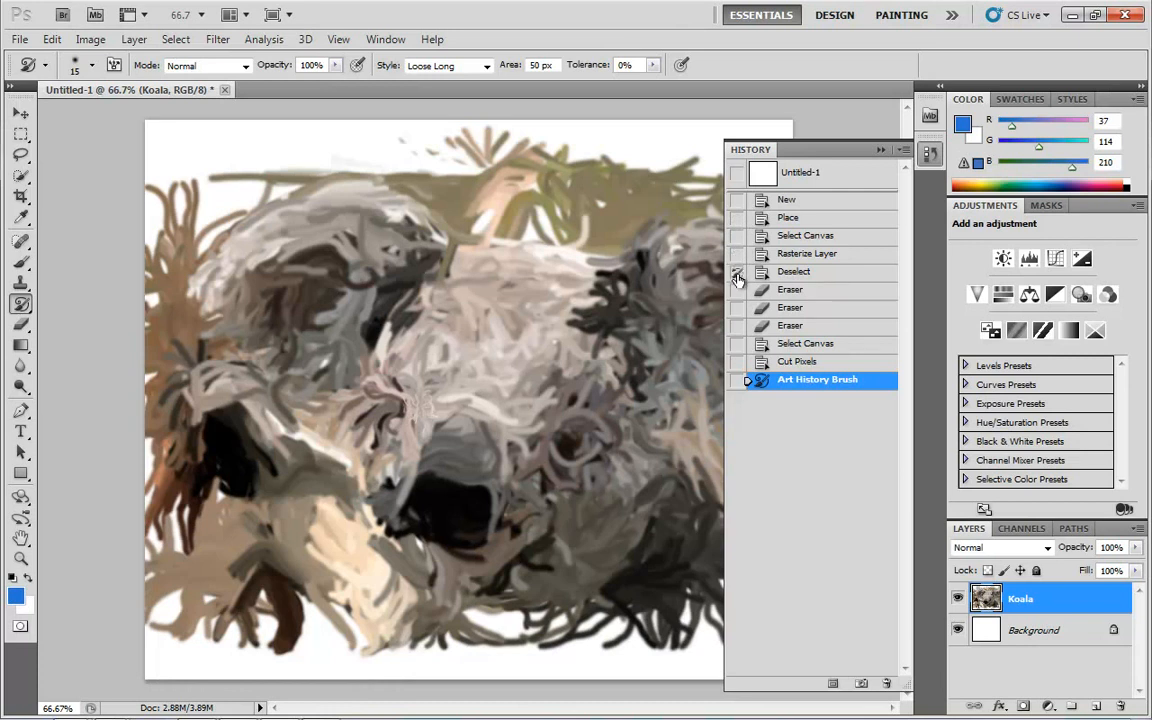
# Restore the koala's eyes and nose in photographic detail with the 175 px History Brush, using the Place state as source.
pyautogui.click(21, 304)
pyautogui.click(98, 303)
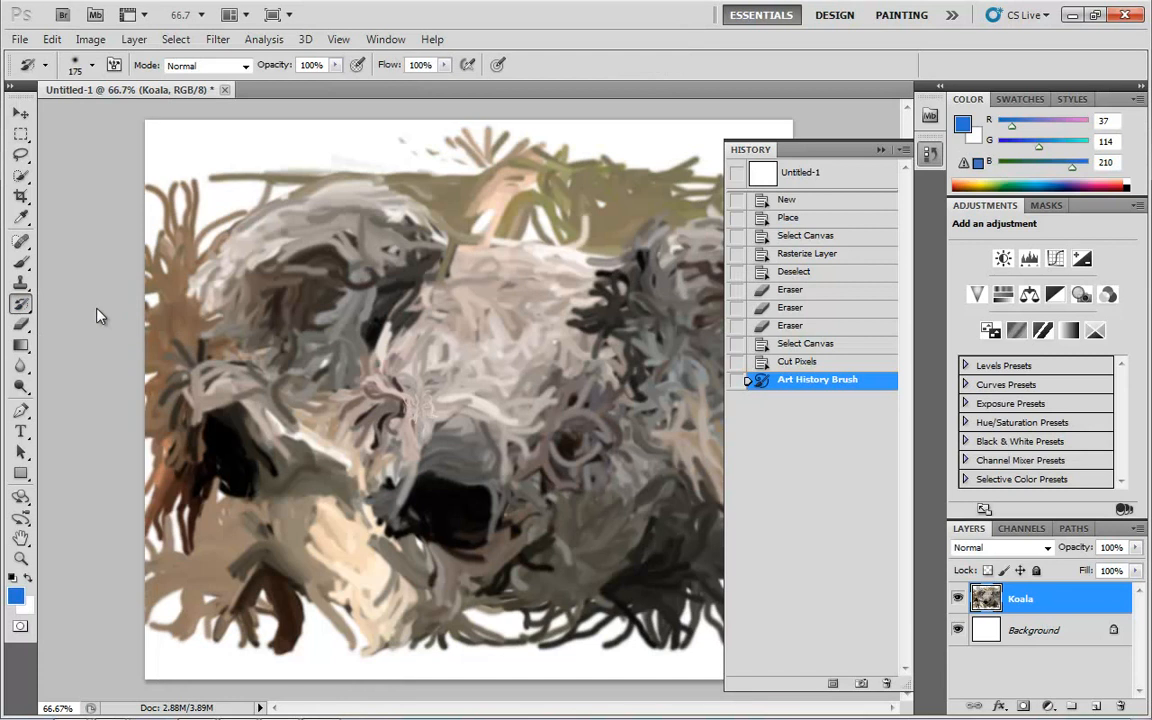
pyautogui.click(737, 217)
pyautogui.moveTo(478, 418)
pyautogui.mouseDown()
pyautogui.moveTo(545, 443)
pyautogui.moveTo(564, 438)
pyautogui.moveTo(559, 485)
pyautogui.moveTo(520, 449)
pyautogui.mouseUp()
pyautogui.moveTo(465, 435)
pyautogui.mouseDown()
pyautogui.moveTo(378, 412)
pyautogui.moveTo(384, 396)
pyautogui.mouseUp()
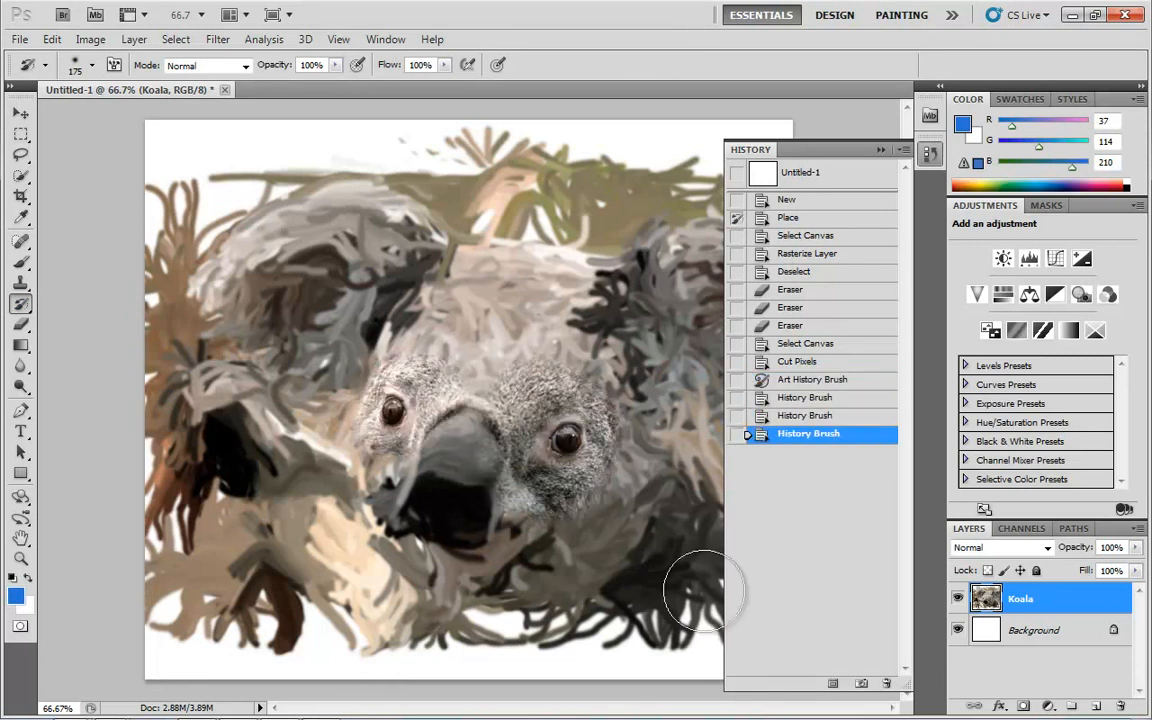
pyautogui.moveTo(464, 517)
pyautogui.mouseDown()
pyautogui.moveTo(447, 519)
pyautogui.moveTo(456, 476)
pyautogui.mouseUp()
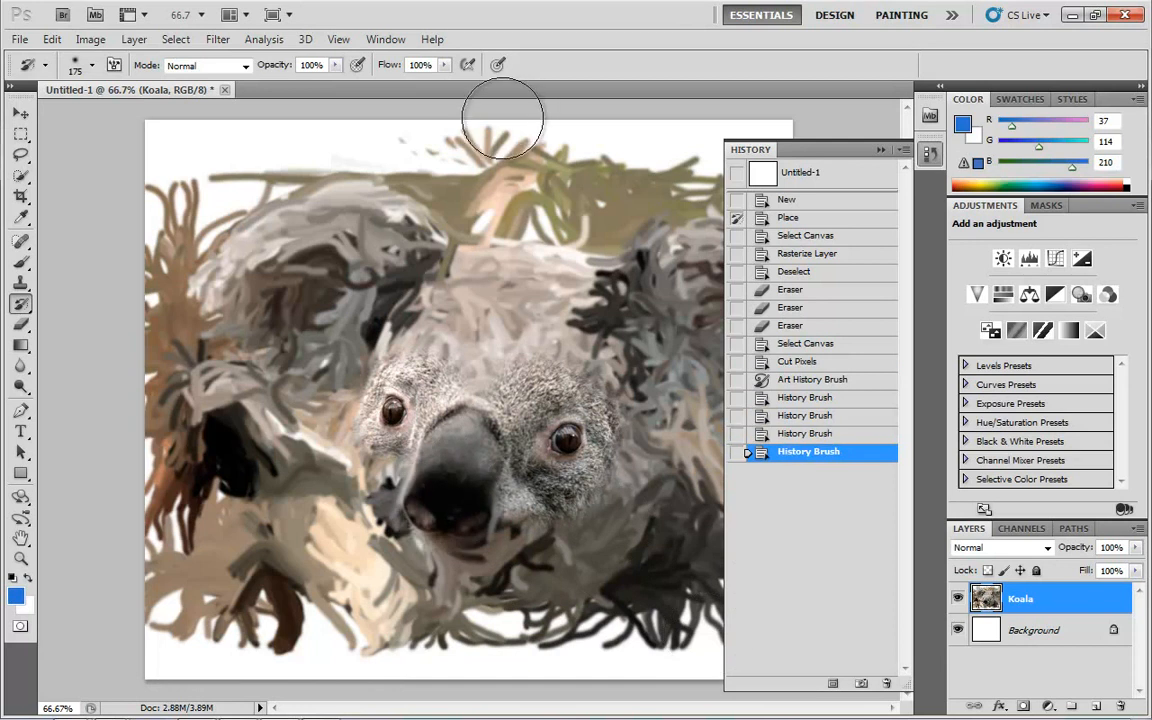
pyautogui.moveTo(528, 335); pyautogui.dragTo(535, 368)
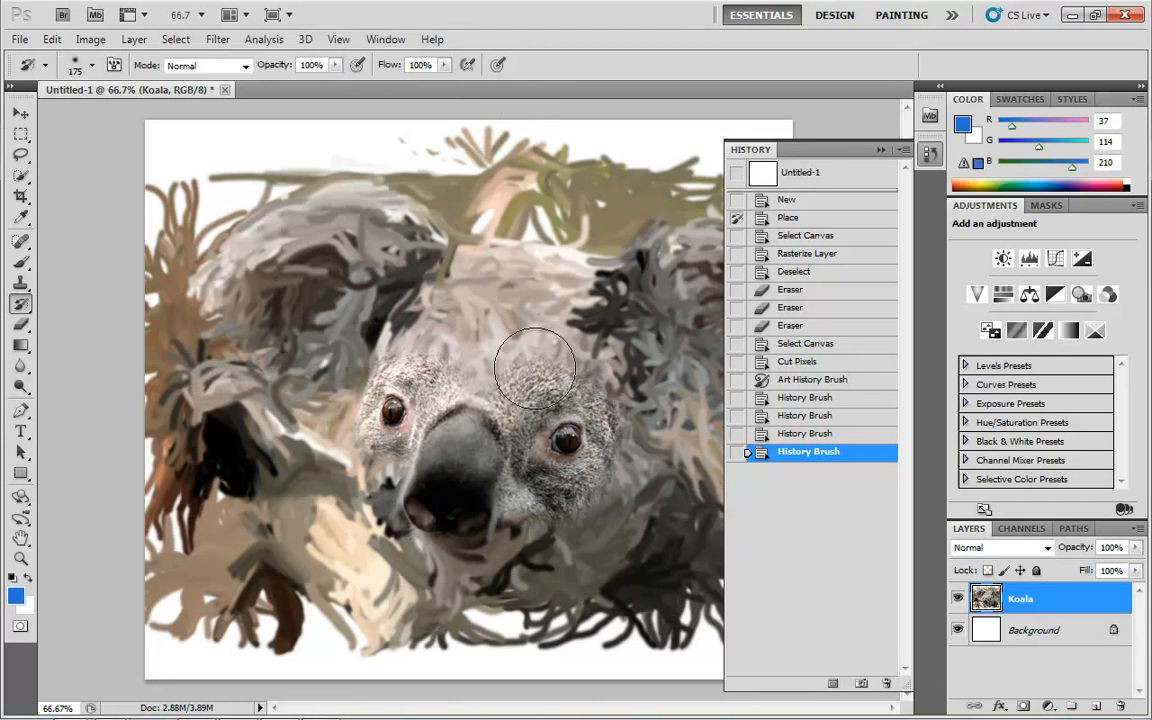
pyautogui.moveTo(535, 368)
pyautogui.mouseDown()
pyautogui.moveTo(485, 380)
pyautogui.moveTo(491, 425)
pyautogui.mouseUp()
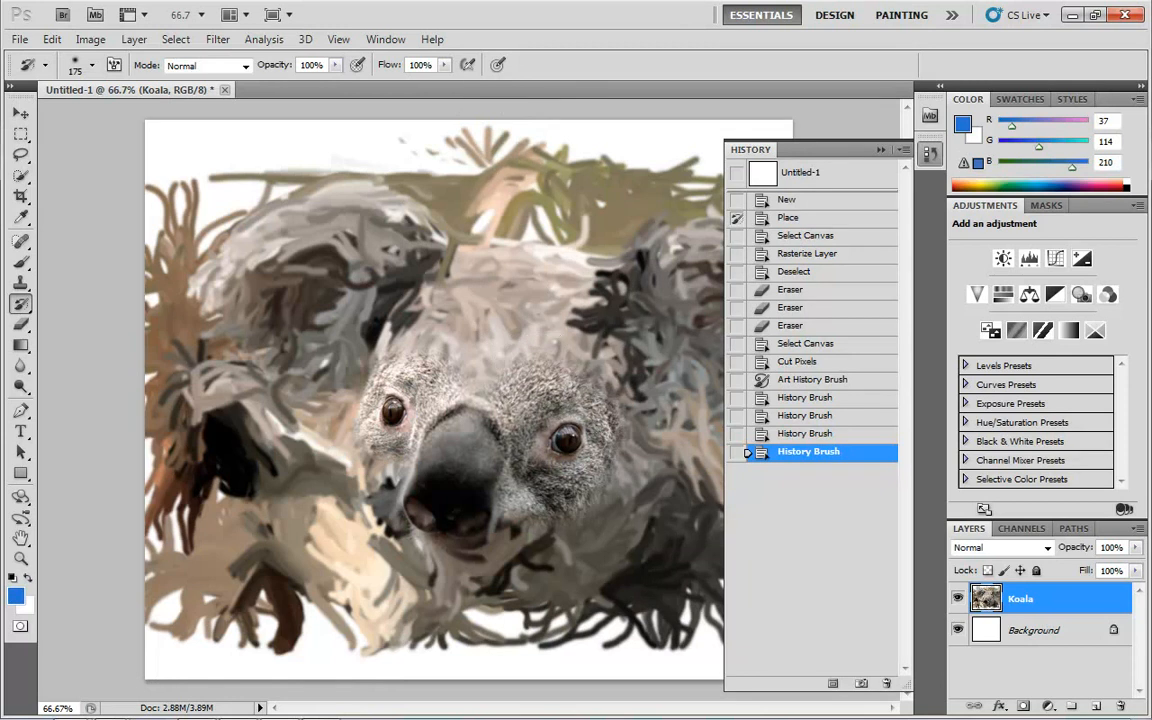